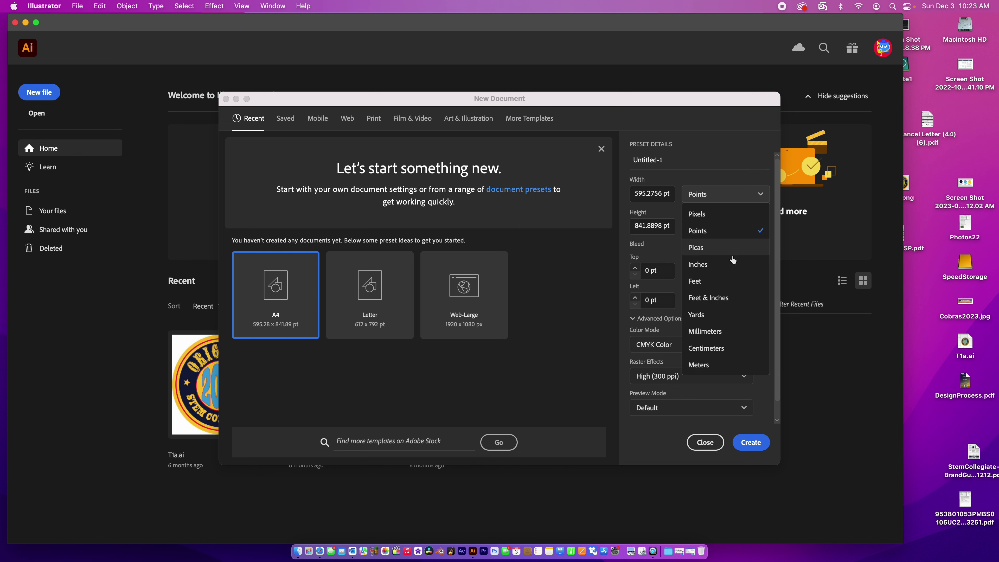
Step: Create a new document in inches, 26 in wide by 18 in high
left_click(710, 265)
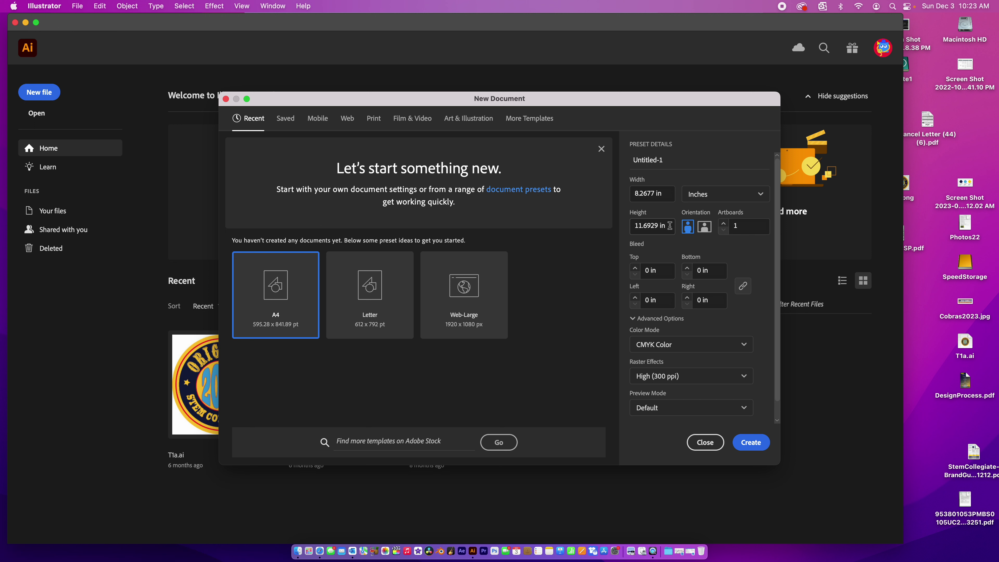
left_click_drag(670, 225, 620, 223)
left_click_drag(665, 192, 613, 184)
type("26")
left_click_drag(671, 227, 614, 224)
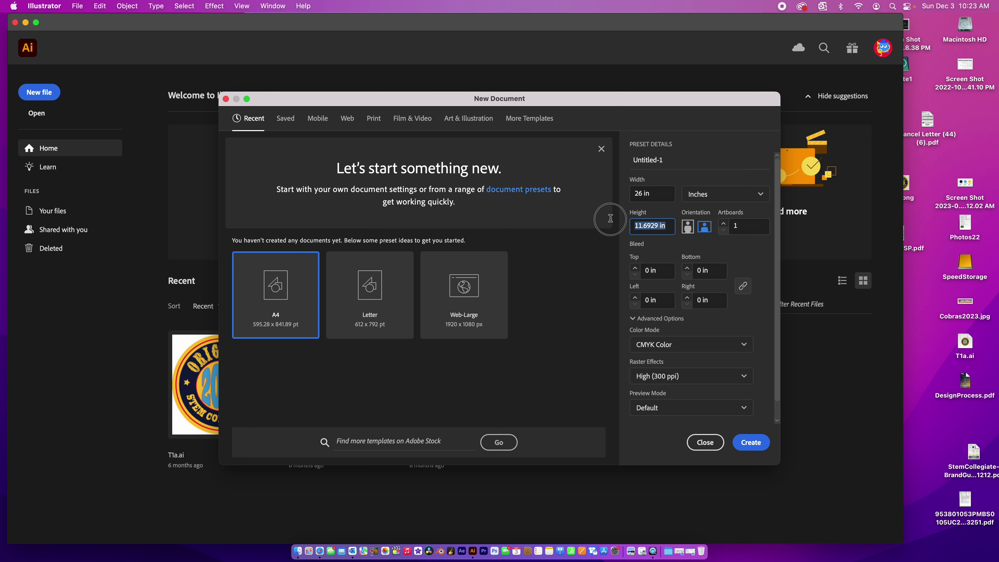
type("18")
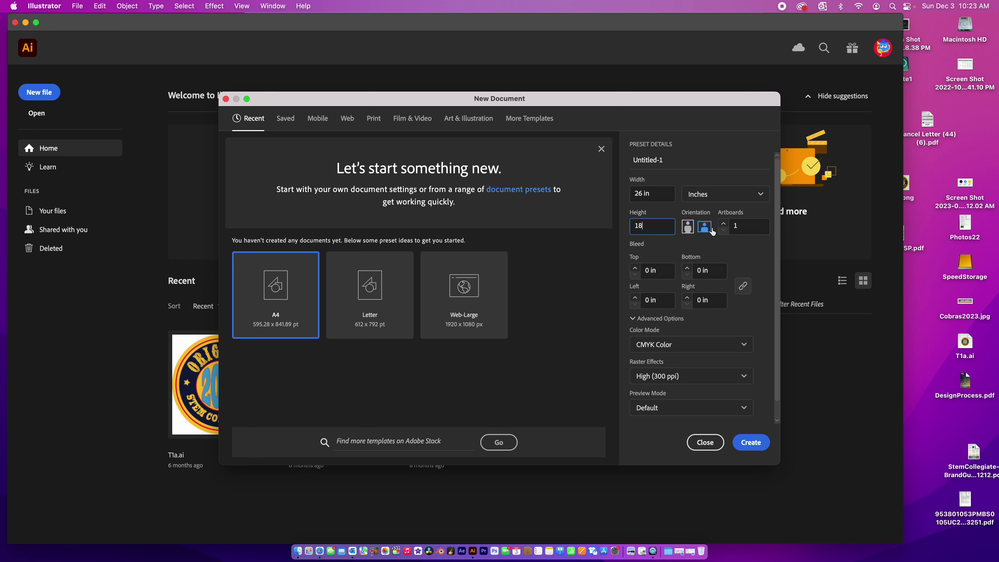
left_click(751, 442)
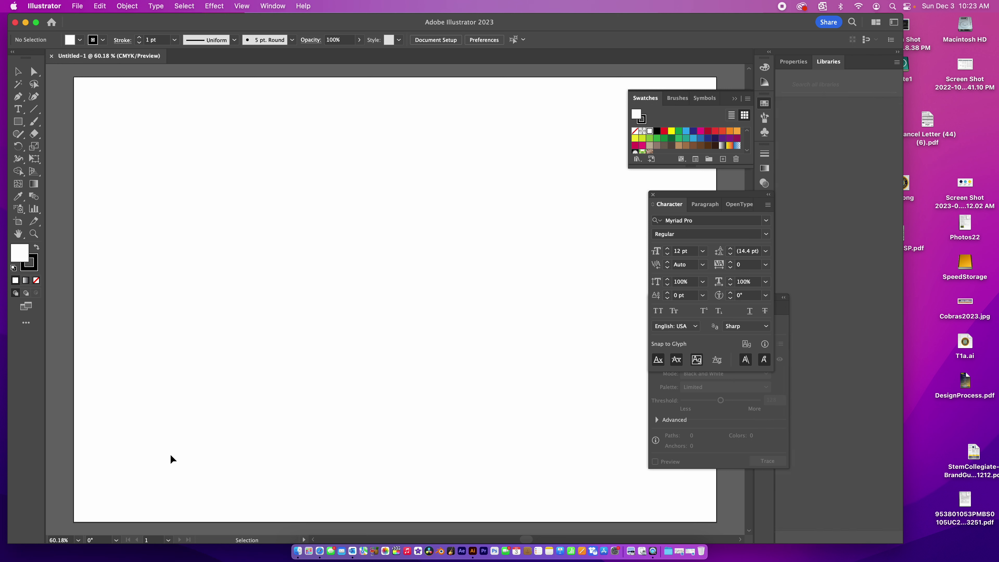
Step: Zoom the artboard to 50% and clear the floating Swatches, Character and Image Trace panels off the canvas
left_click(79, 542)
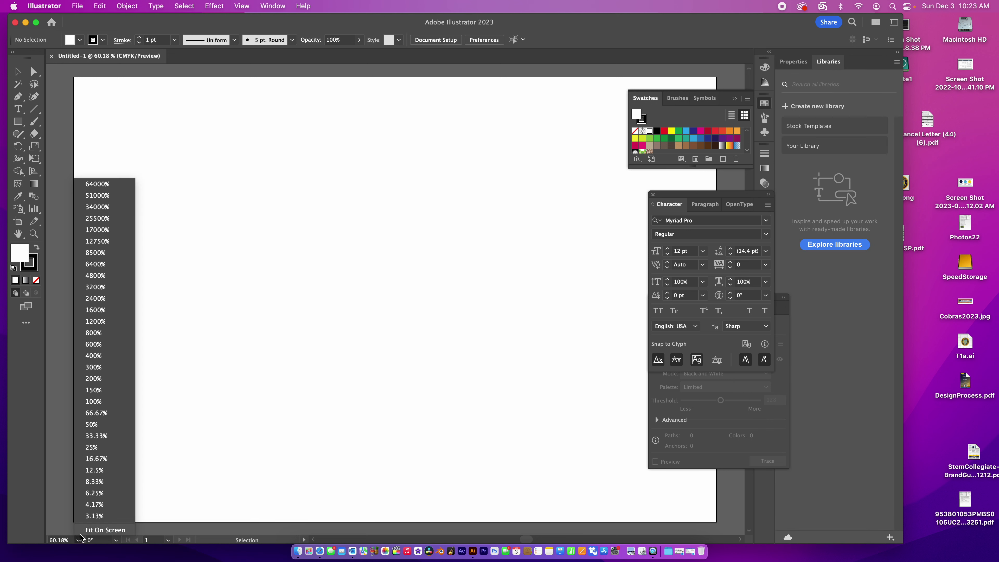
left_click(93, 425)
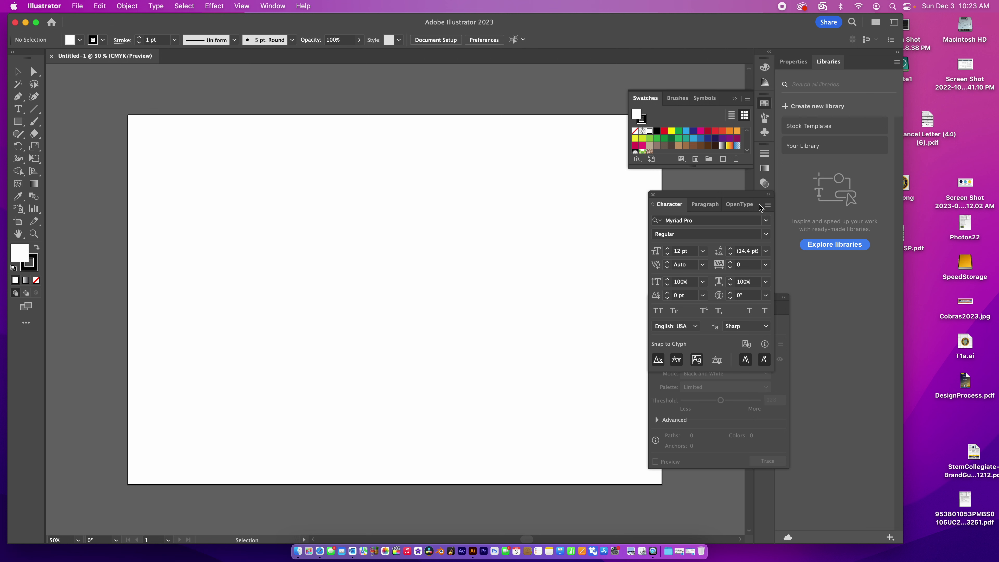
left_click(769, 195)
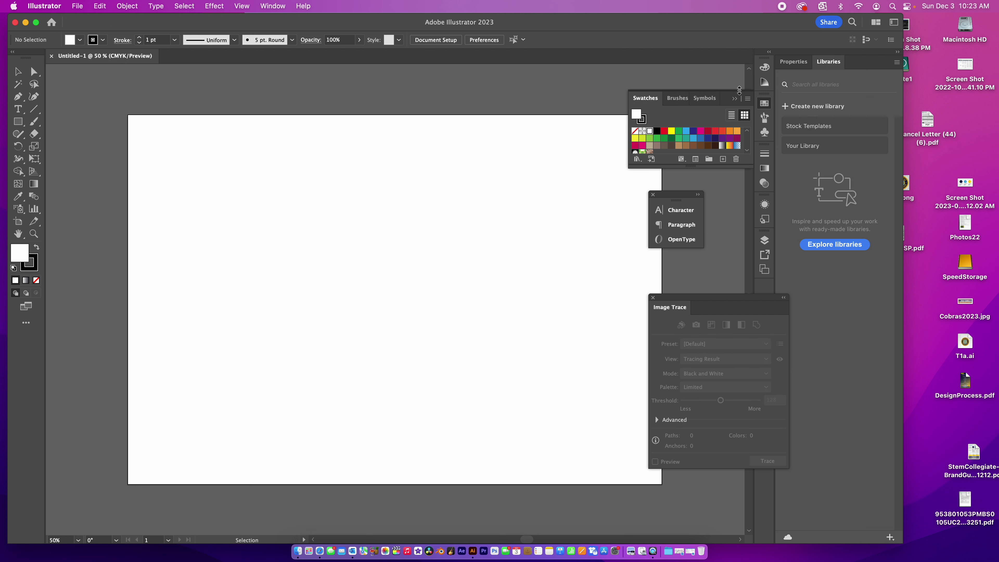
left_click(734, 98)
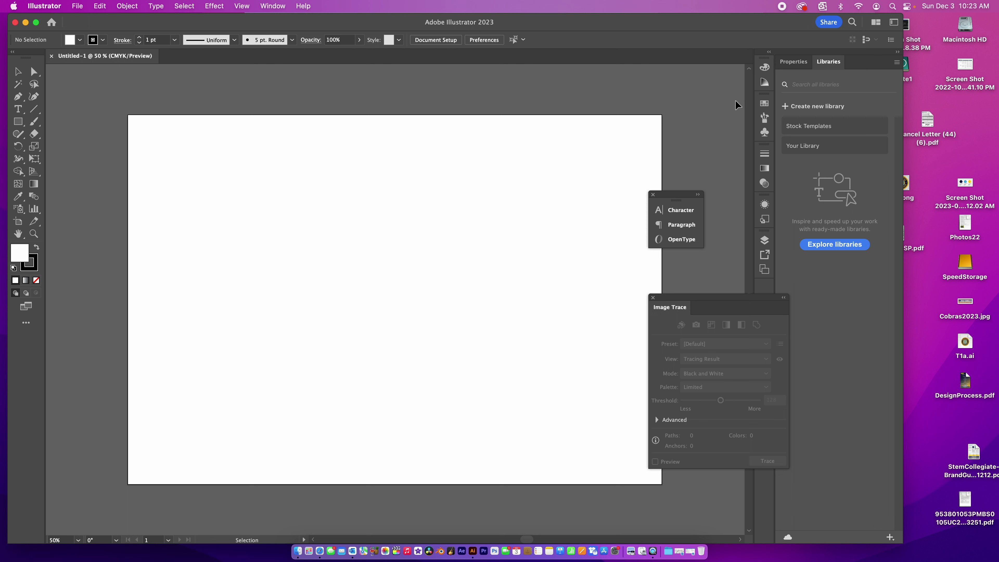
left_click(697, 195)
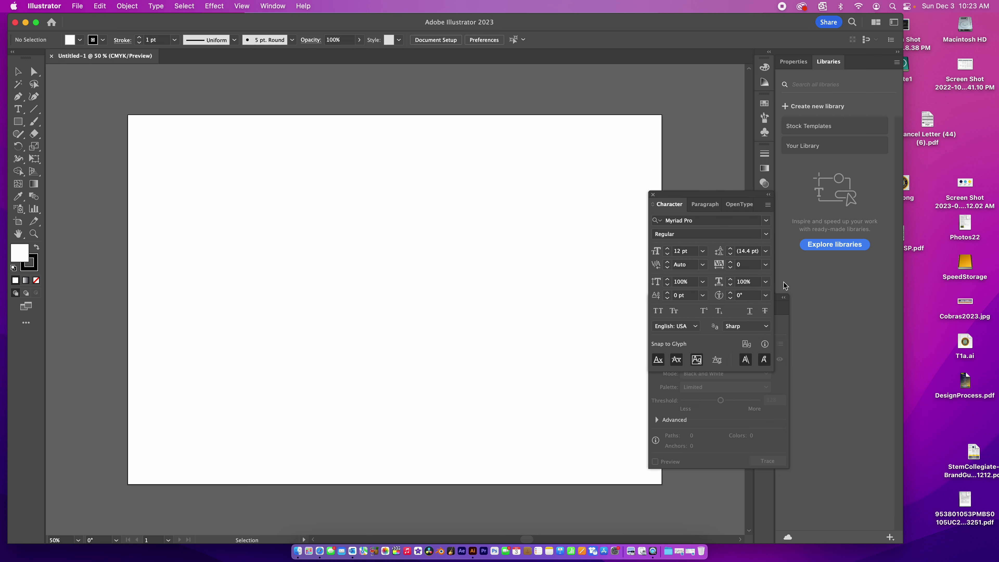
left_click(653, 194)
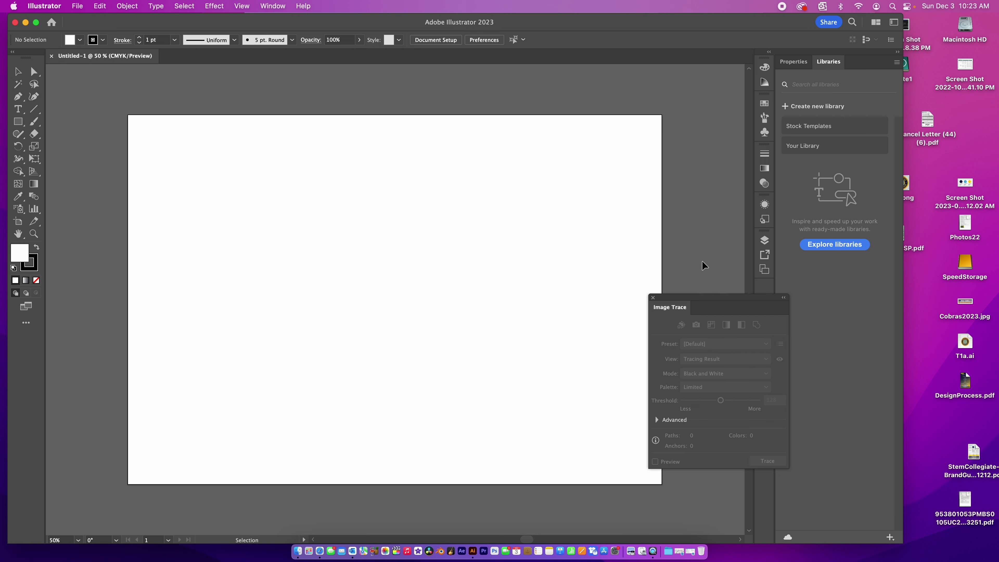
left_click(653, 298)
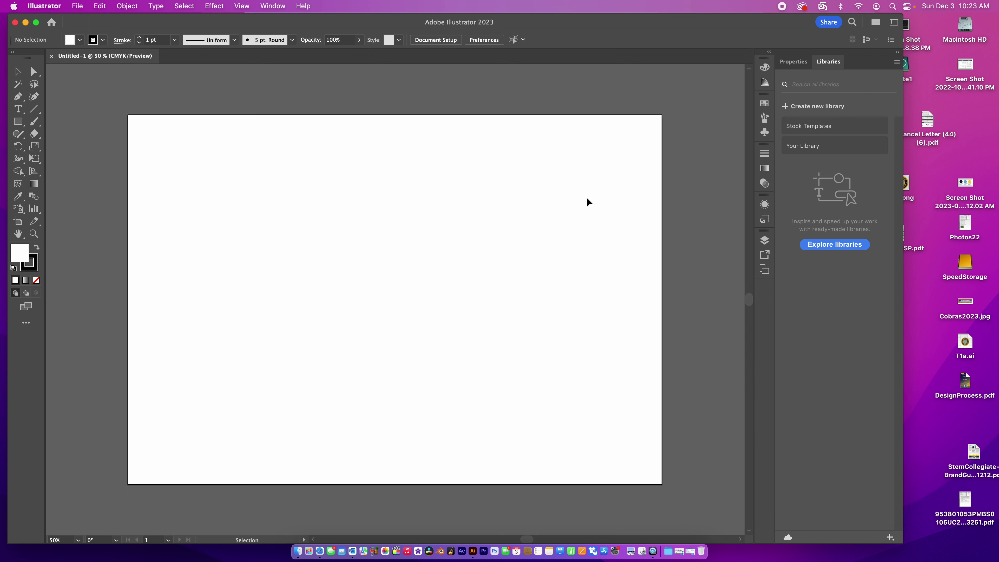
Step: Draw a rectangle about 8.13 in wide by 4.86 in high in the artboard's upper-left area
left_click(18, 126)
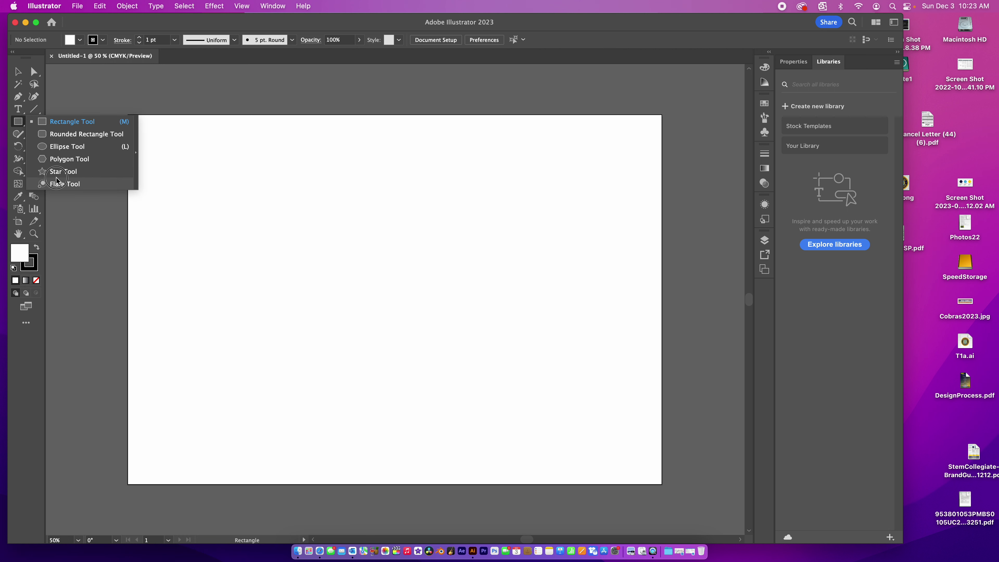
left_click(63, 122)
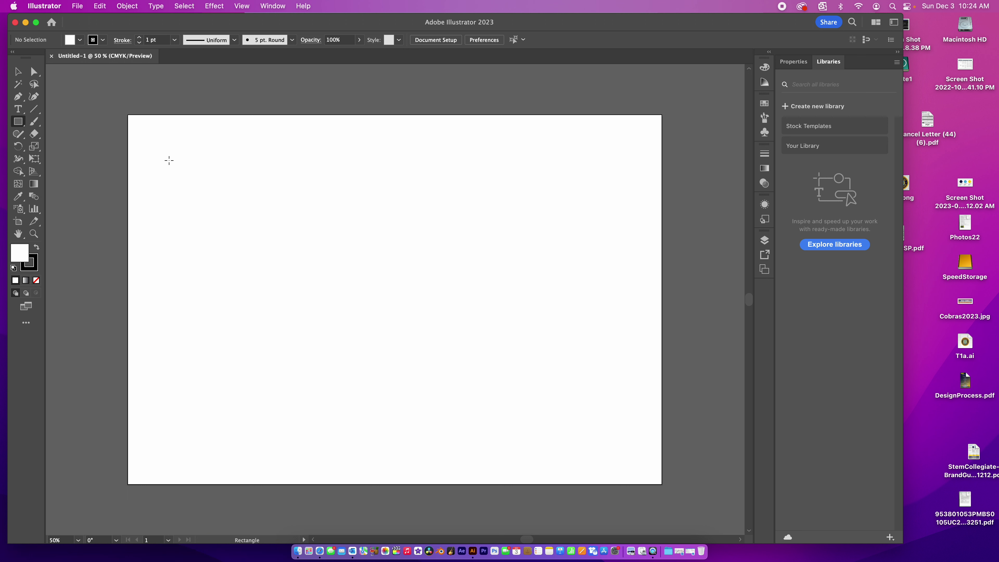
left_click_drag(166, 154, 333, 254)
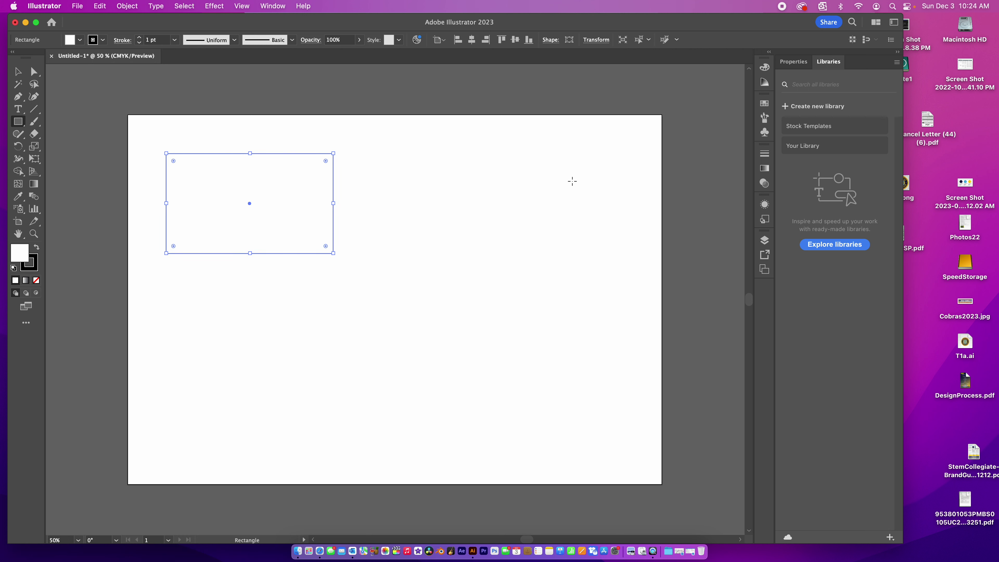
Step: Resize the rectangle to 18 in wide by 10 in high and move it fully inside the artboard's upper-left corner
left_click(793, 63)
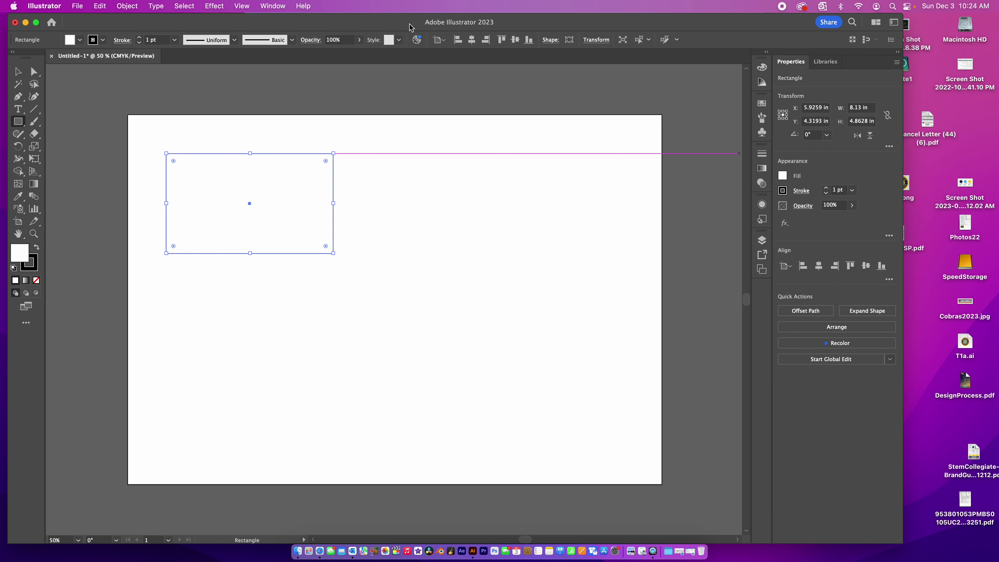
left_click(273, 6)
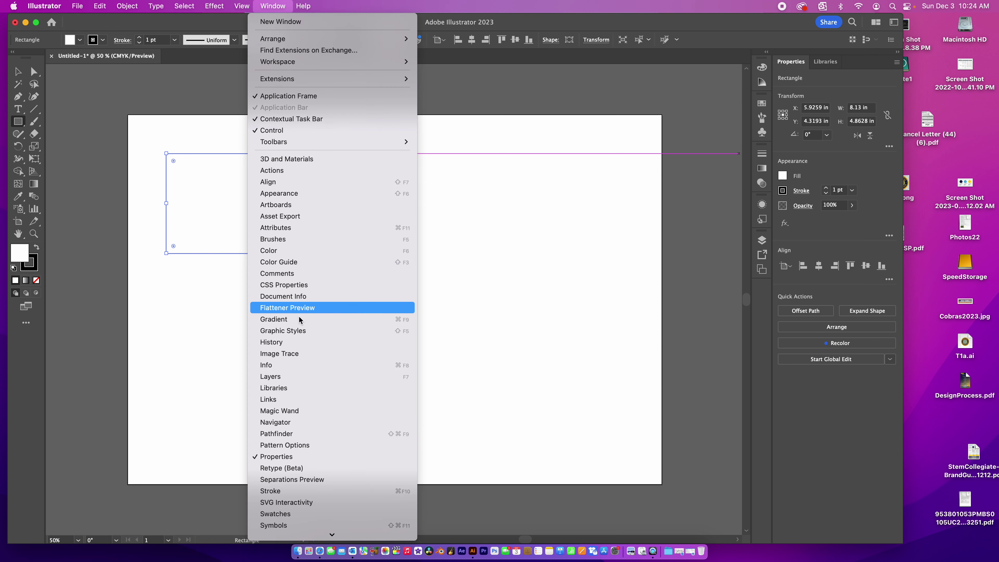
left_click(745, 312)
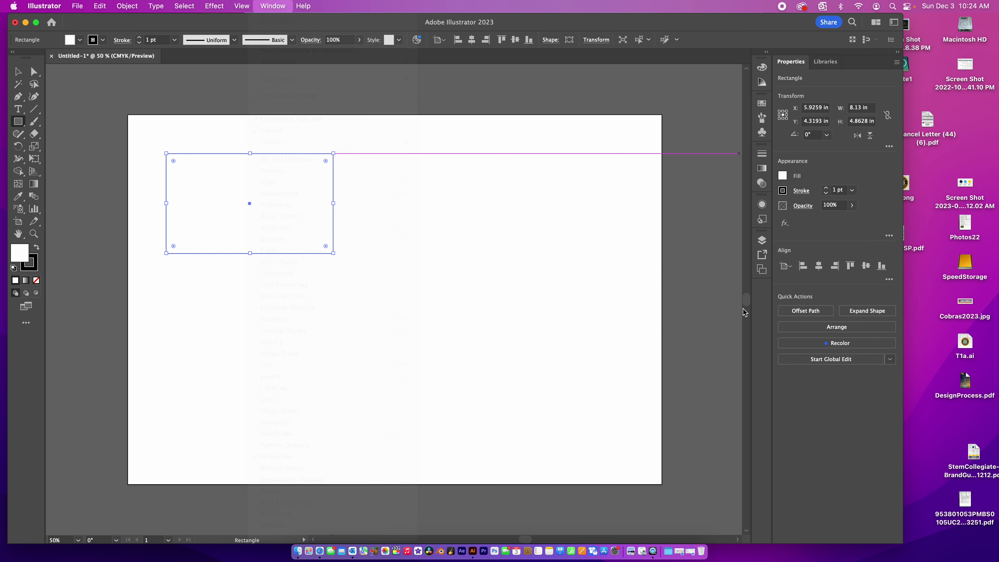
left_click(849, 107)
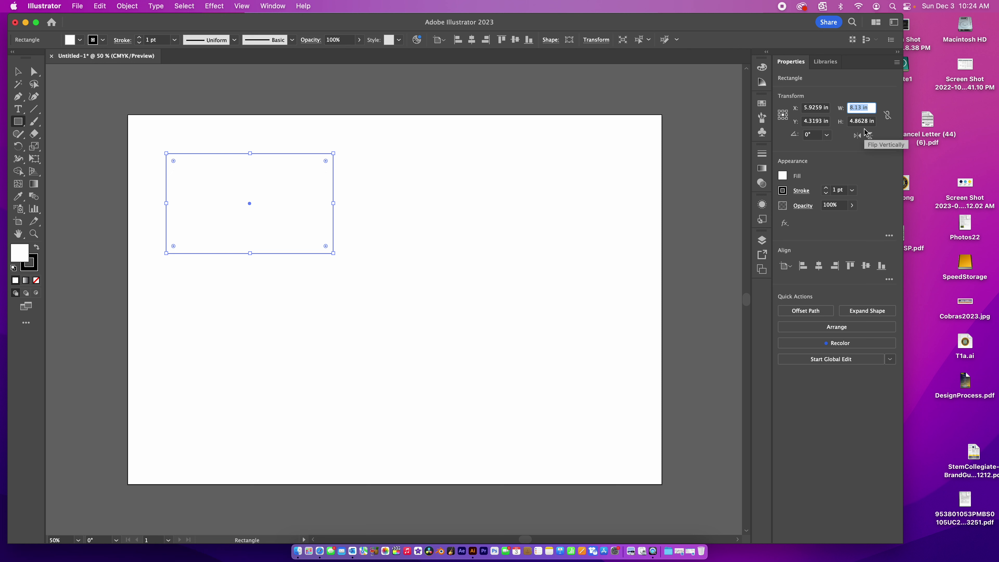
left_click(852, 120)
type("10")
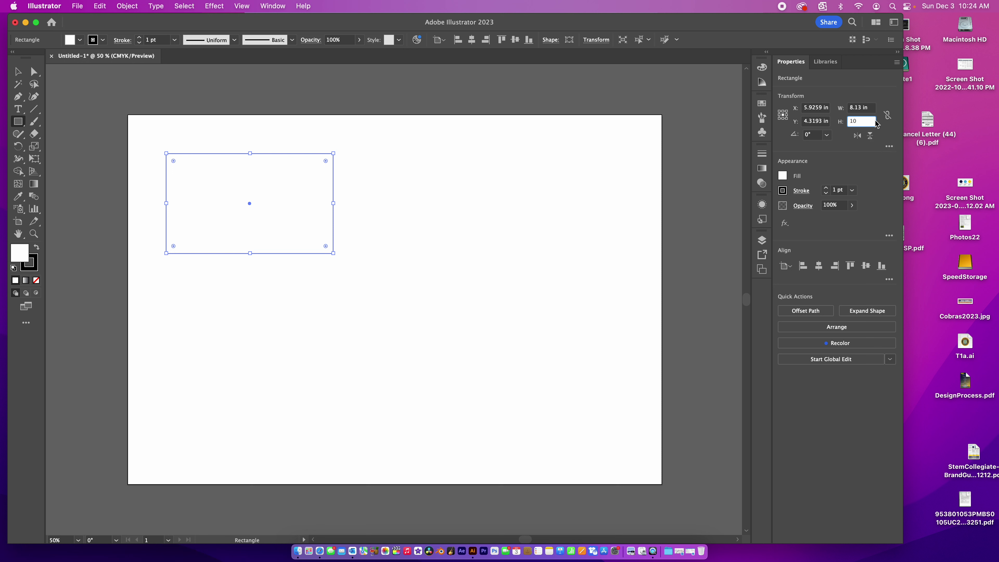
left_click(872, 107)
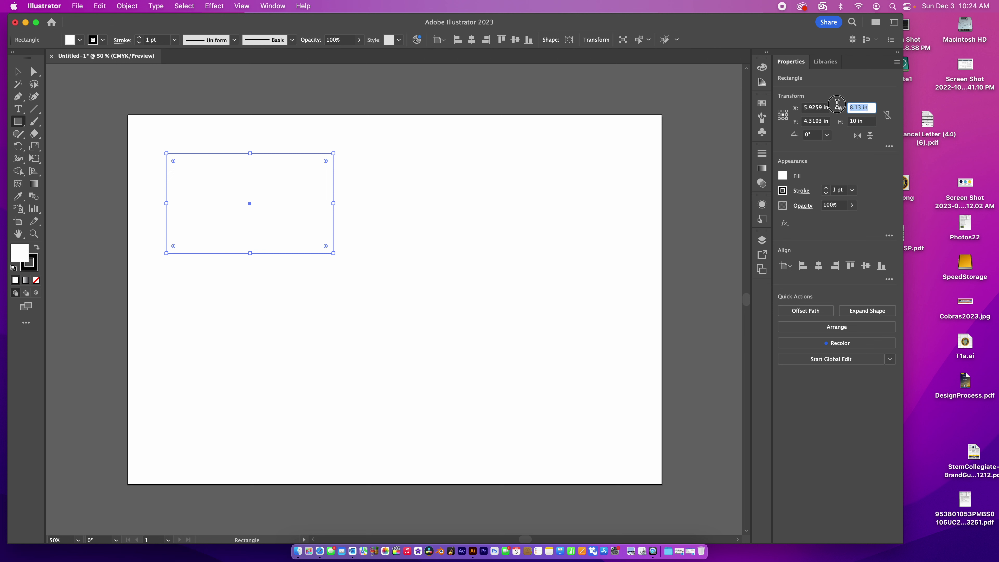
type("18")
key("Return")
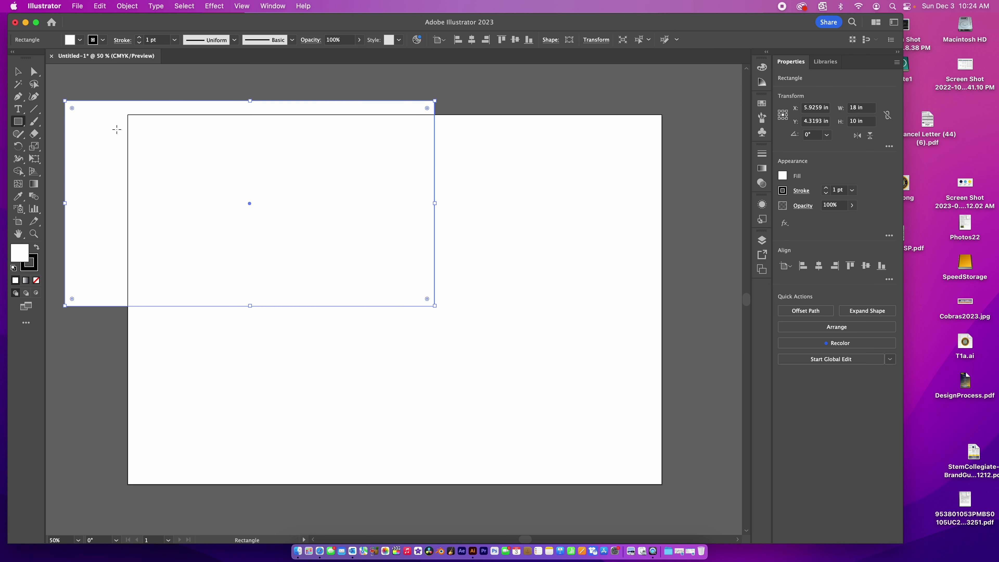
left_click(19, 74)
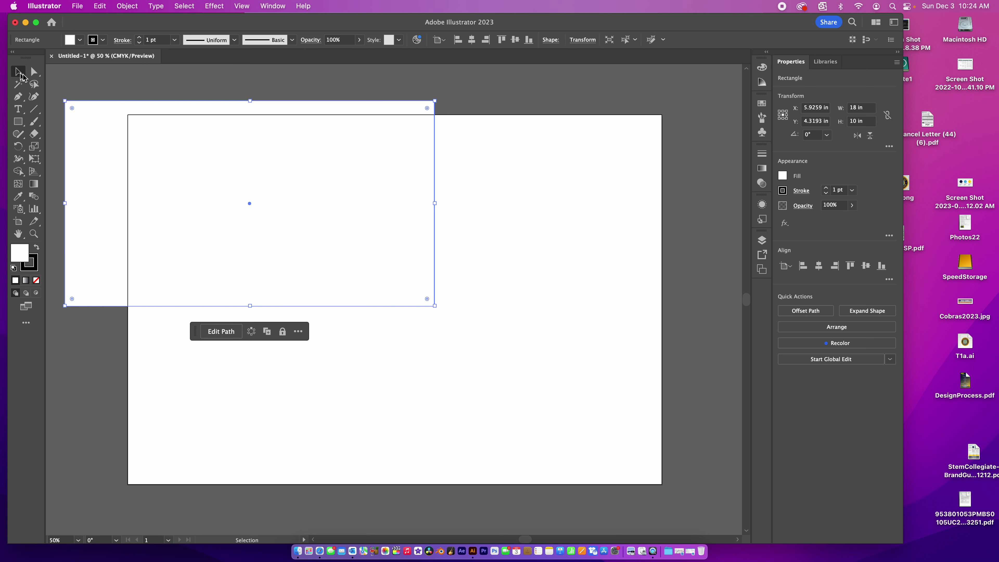
left_click_drag(143, 114, 217, 137)
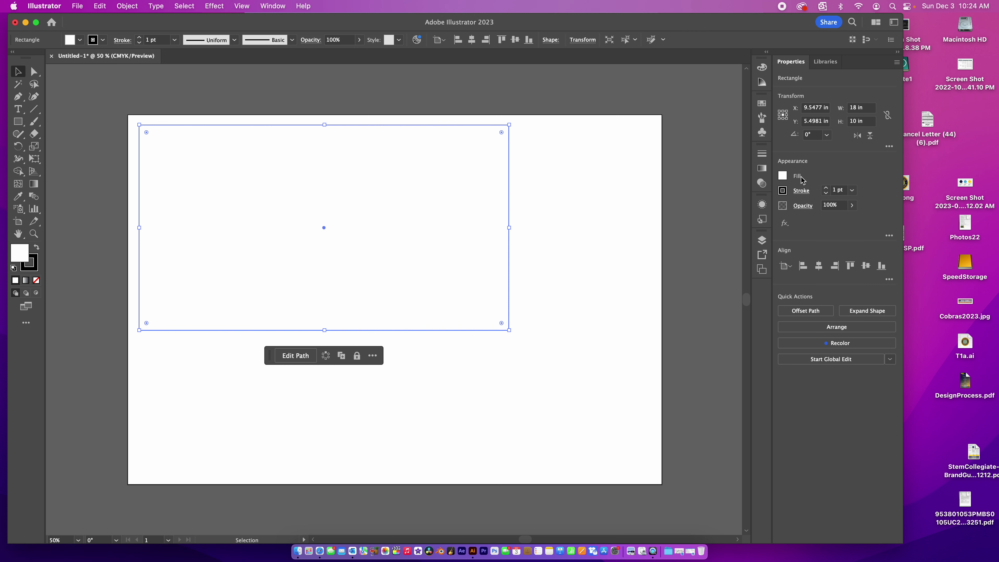
Step: Give the rectangle a 3 pt red stroke and no fill
left_click(826, 188)
left_click(825, 188)
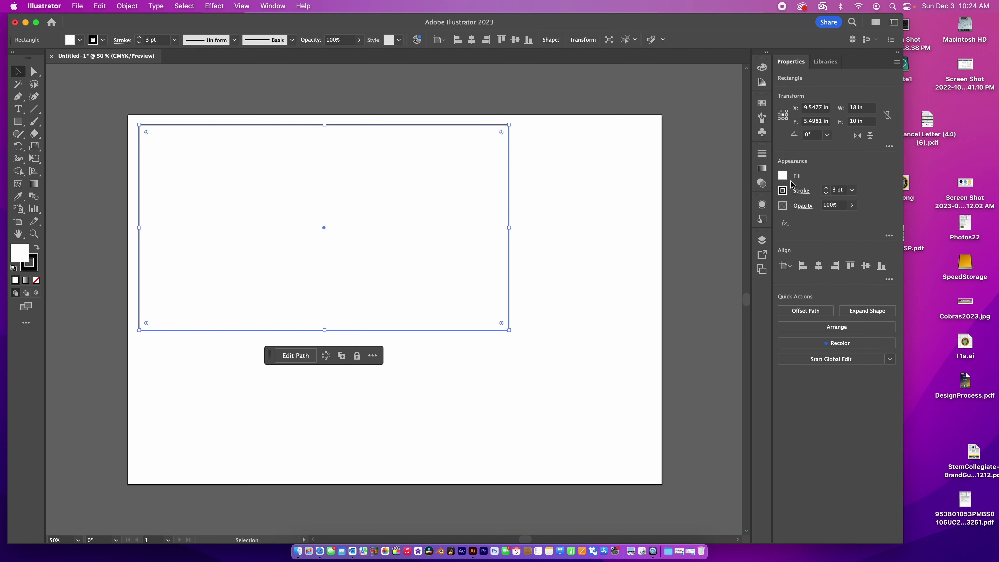
left_click(783, 177)
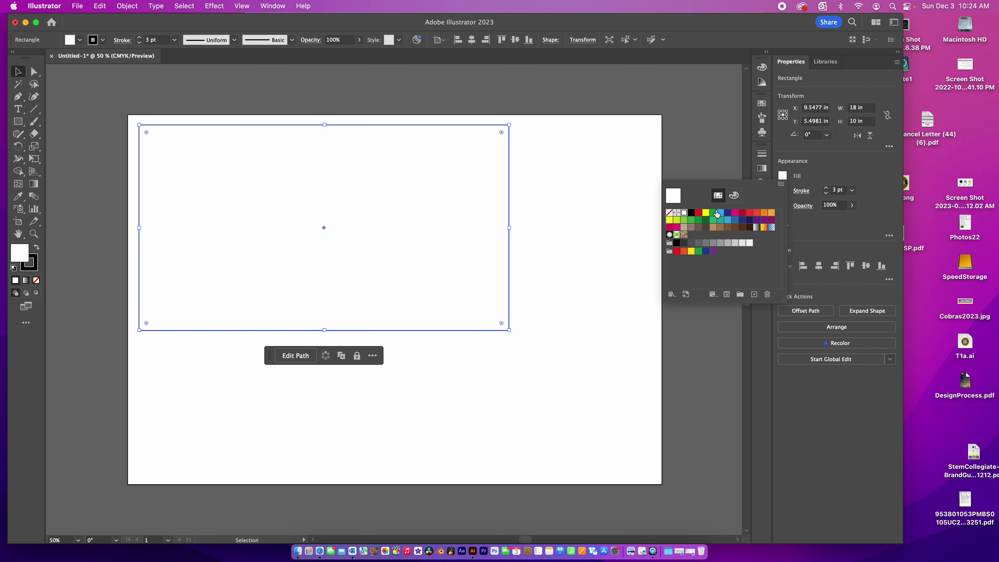
left_click(669, 215)
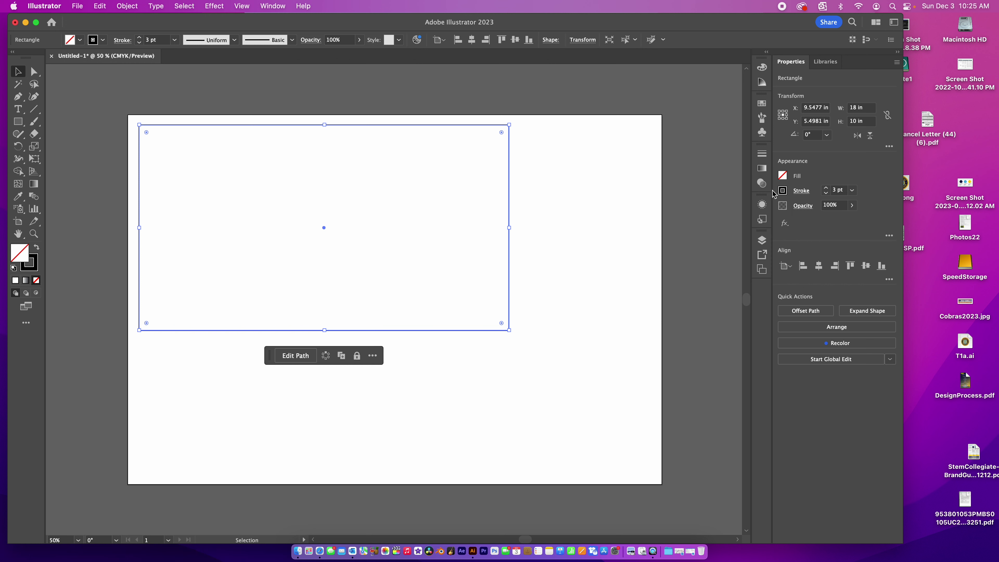
left_click(782, 191)
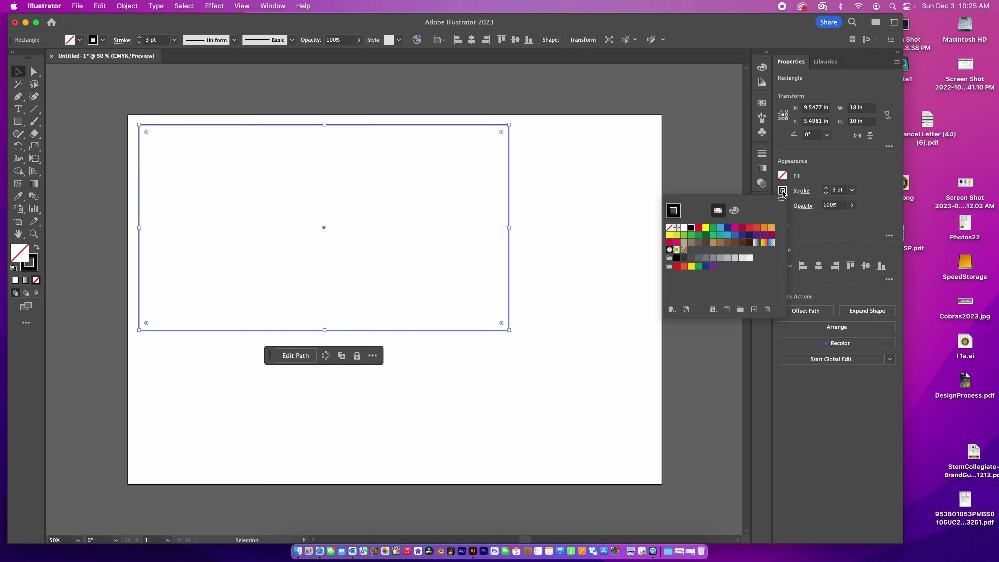
left_click(698, 227)
left_click(539, 192)
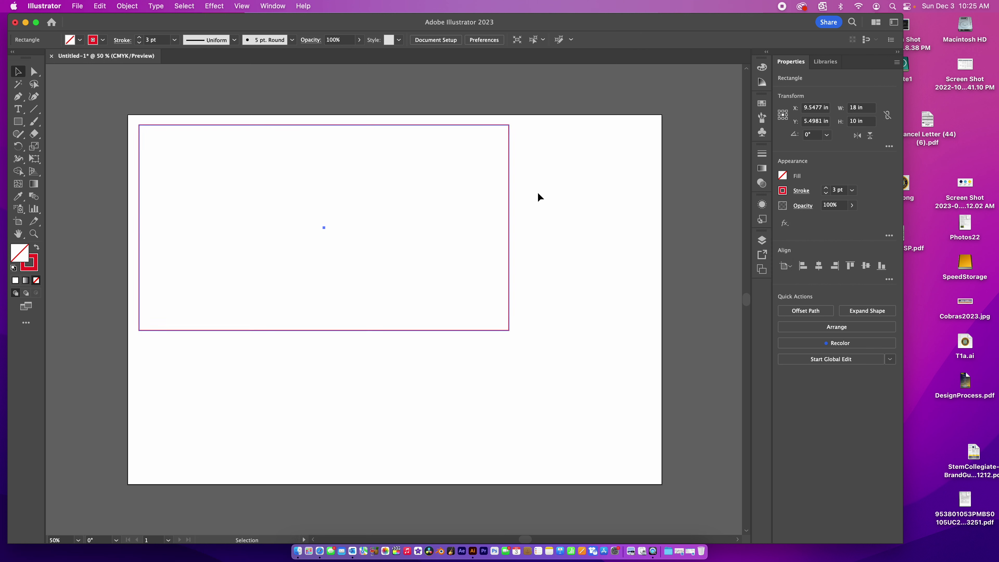
Step: Draw a narrow ellipse about 1.8 in wide by 10 in high over the rectangle's right edge, spanning its full height
left_click(439, 125)
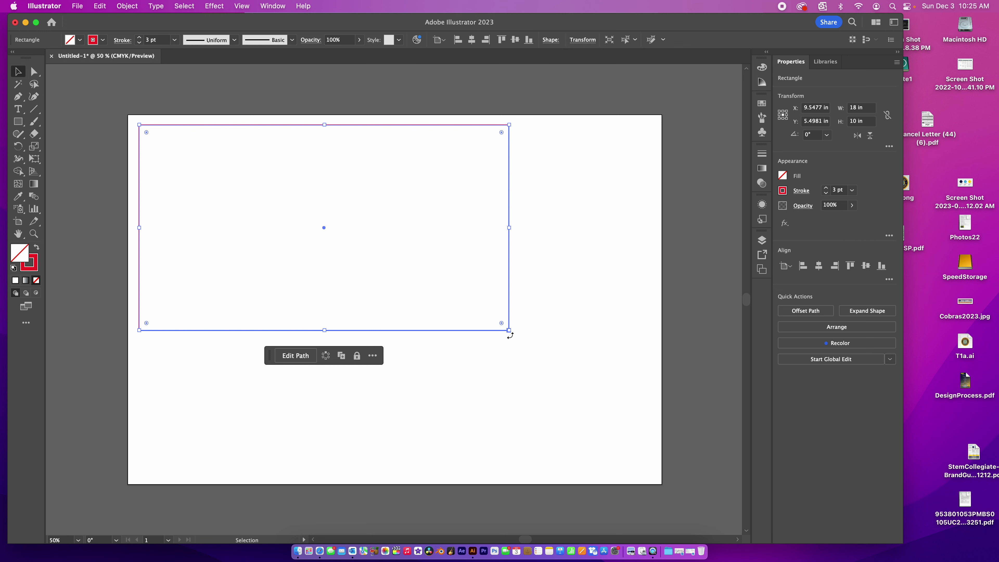
left_click(21, 124)
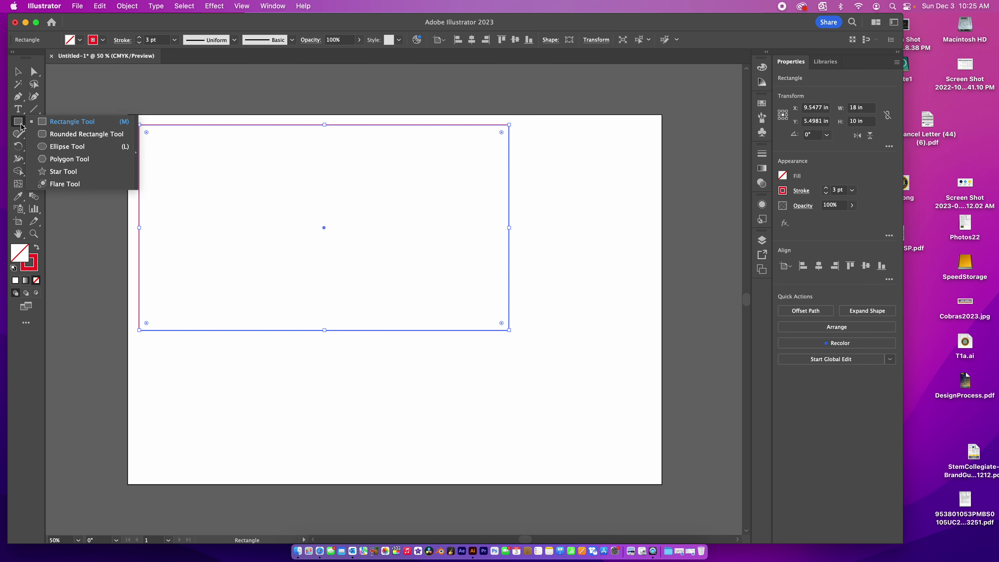
left_click(56, 148)
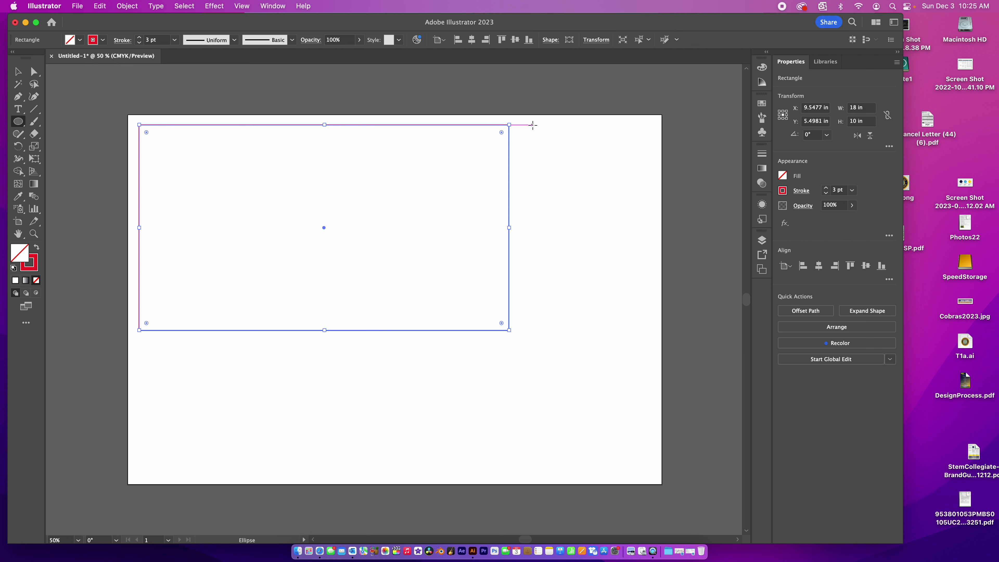
left_click_drag(532, 125, 495, 329)
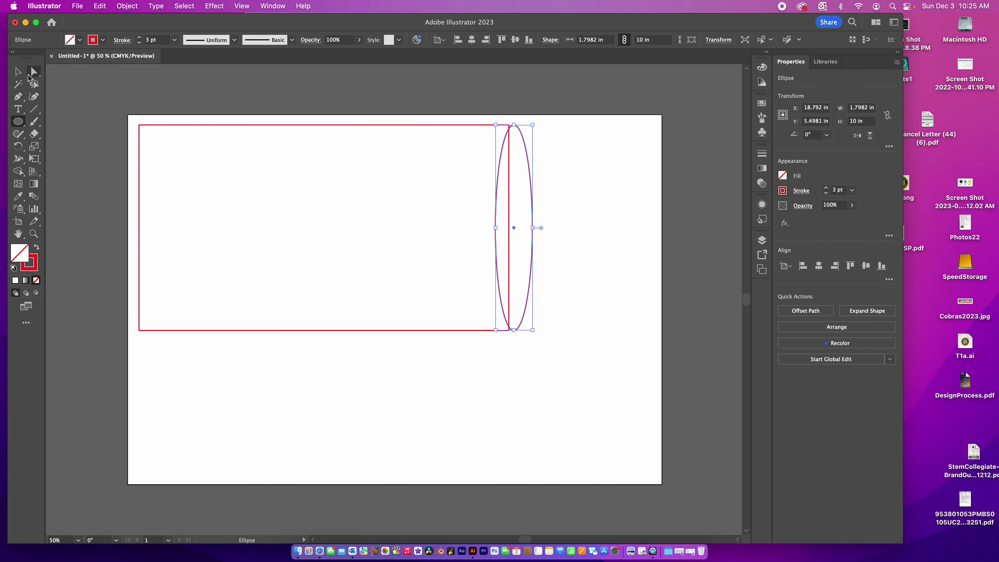
Step: Move the ellipse so its center lies on the rectangle's right edge, and deselect it
left_click(18, 72)
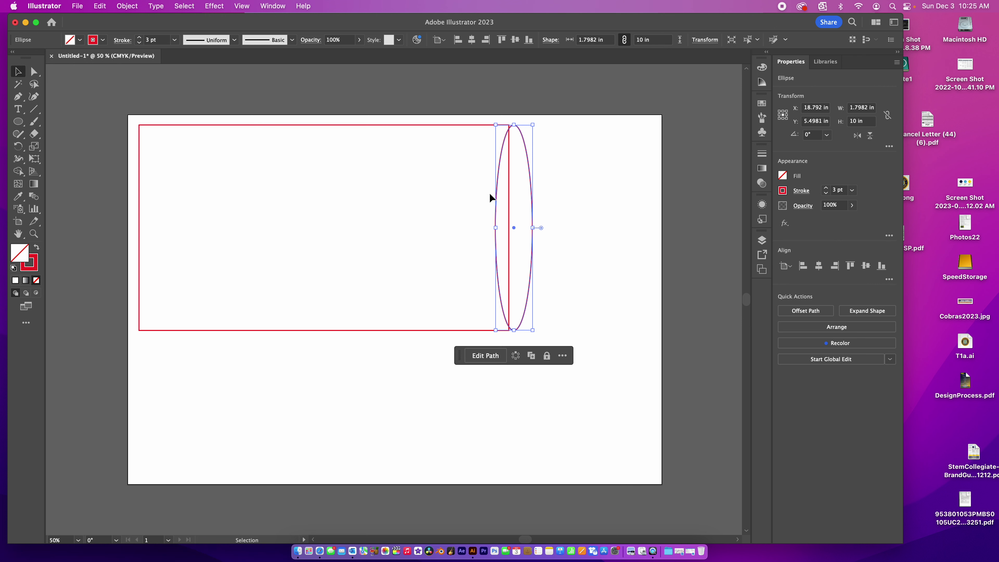
left_click(522, 225)
left_click_drag(535, 217, 528, 217)
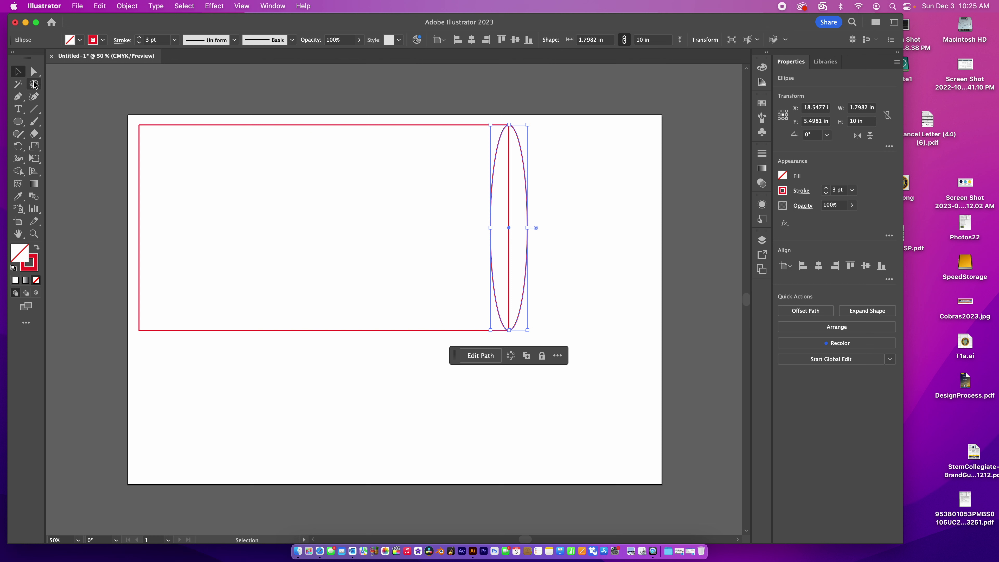
left_click(597, 228)
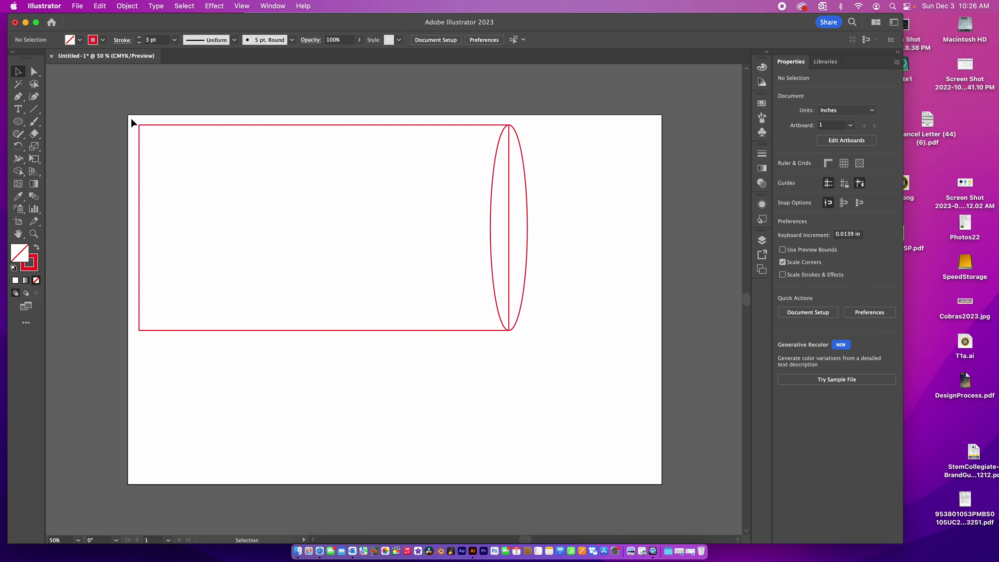
Step: Merge the rectangle and the overlapping ellipse into one shape with a curved right end using Shape Builder
left_click_drag(131, 119, 551, 220)
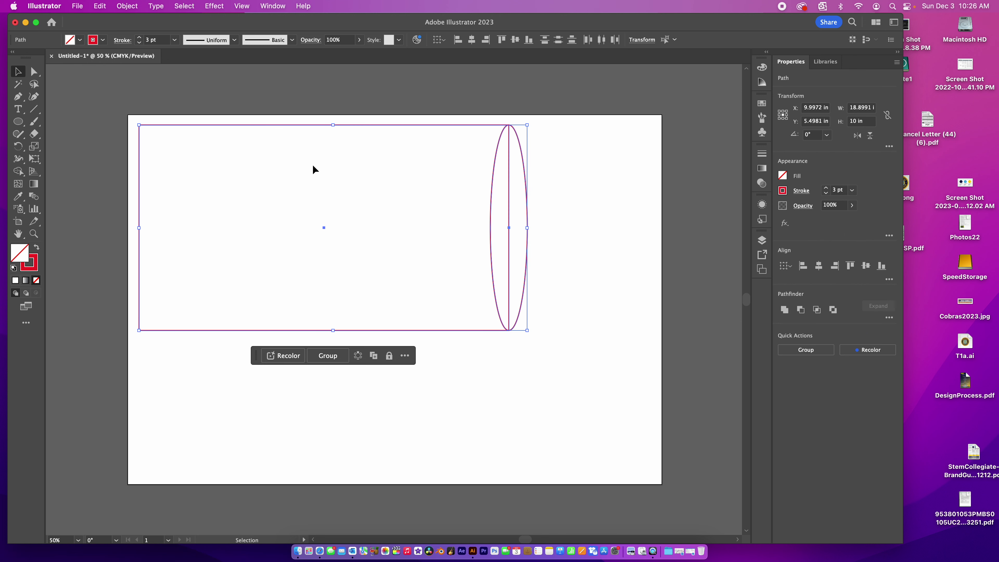
left_click(18, 173)
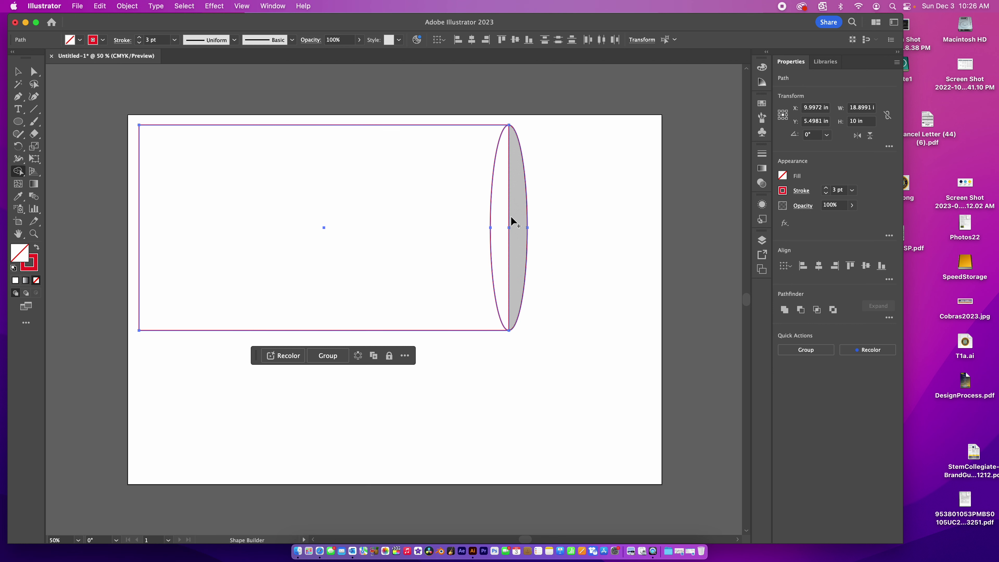
left_click(327, 204)
left_click_drag(327, 205, 517, 242)
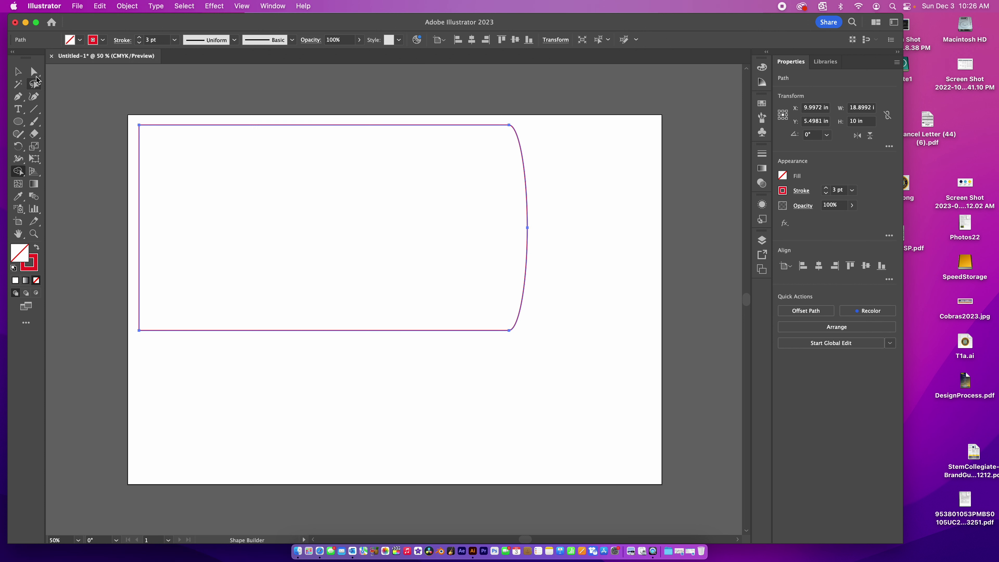
left_click(18, 72)
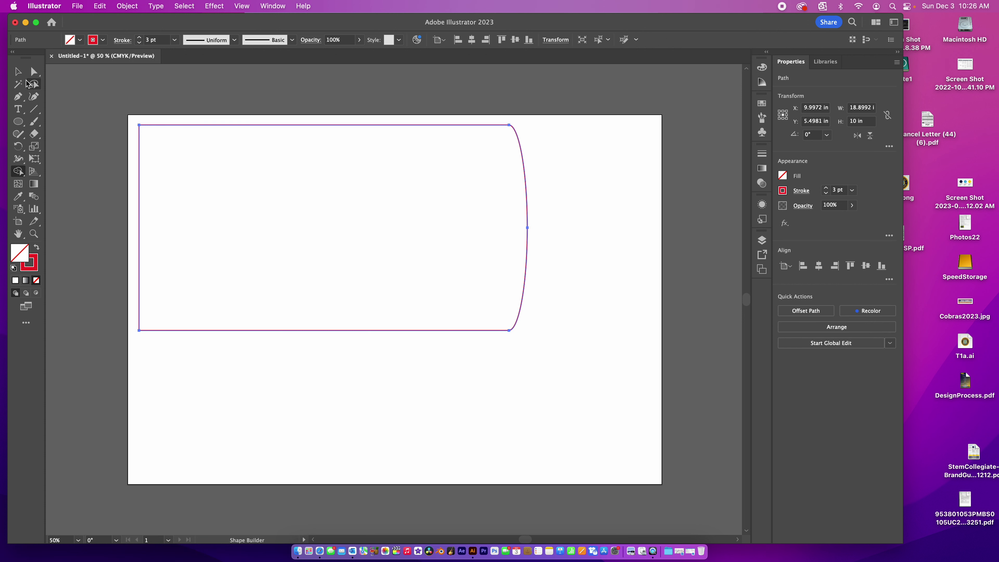
left_click(545, 213)
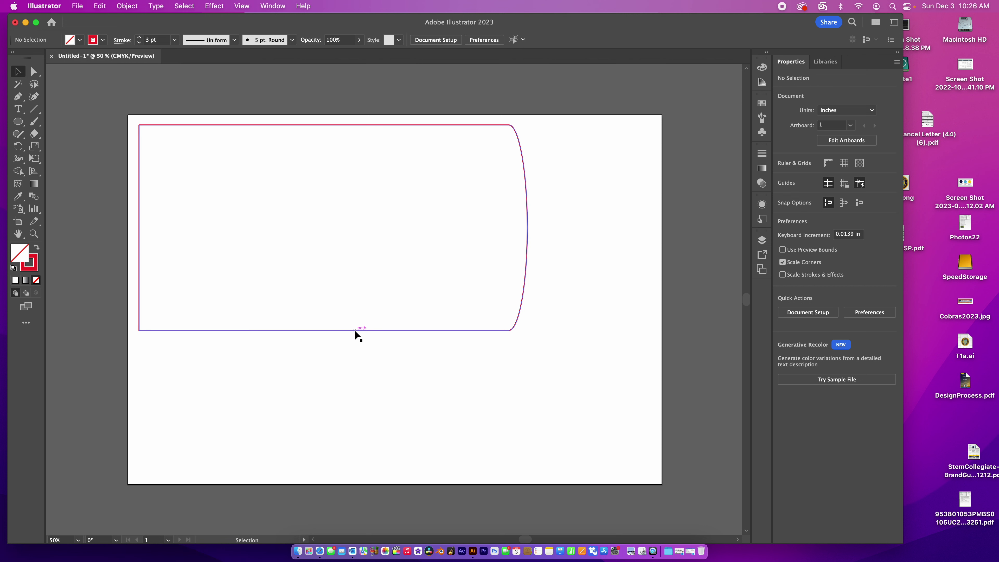
left_click(433, 330)
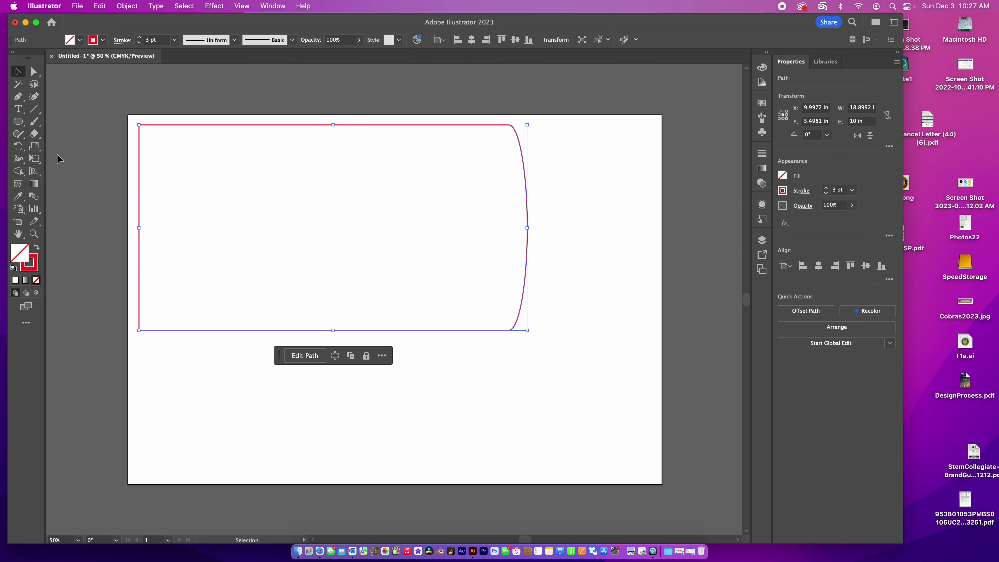
Step: Draw a long rectangle about 16 in wide by 1.2 in high just beneath the merged shape
left_click(19, 121)
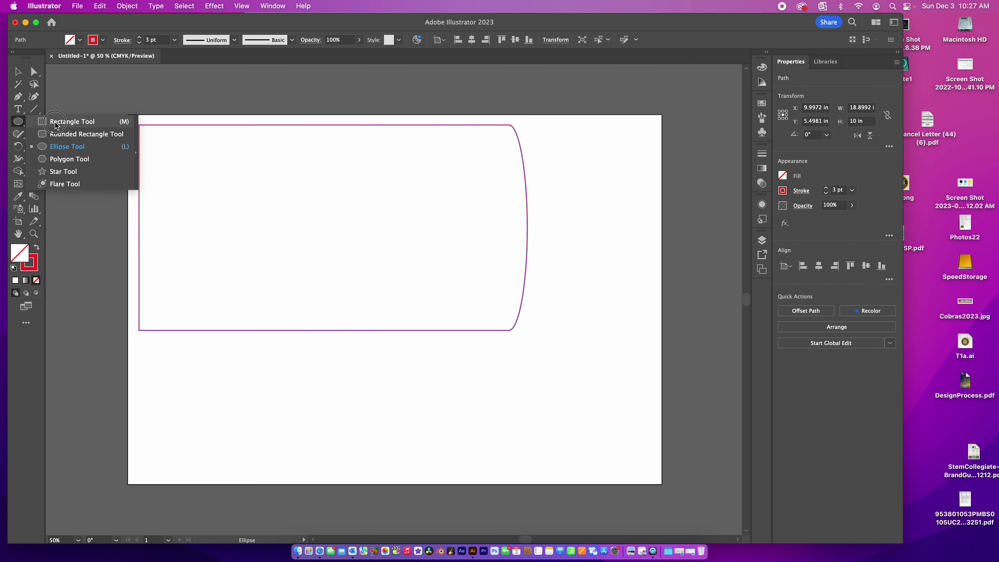
left_click(56, 125)
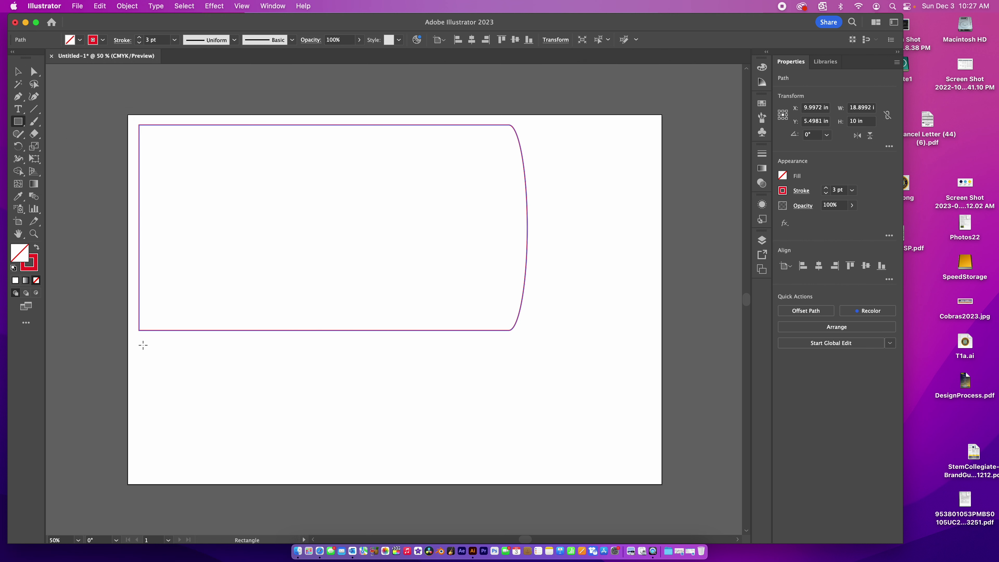
left_click_drag(142, 345, 486, 373)
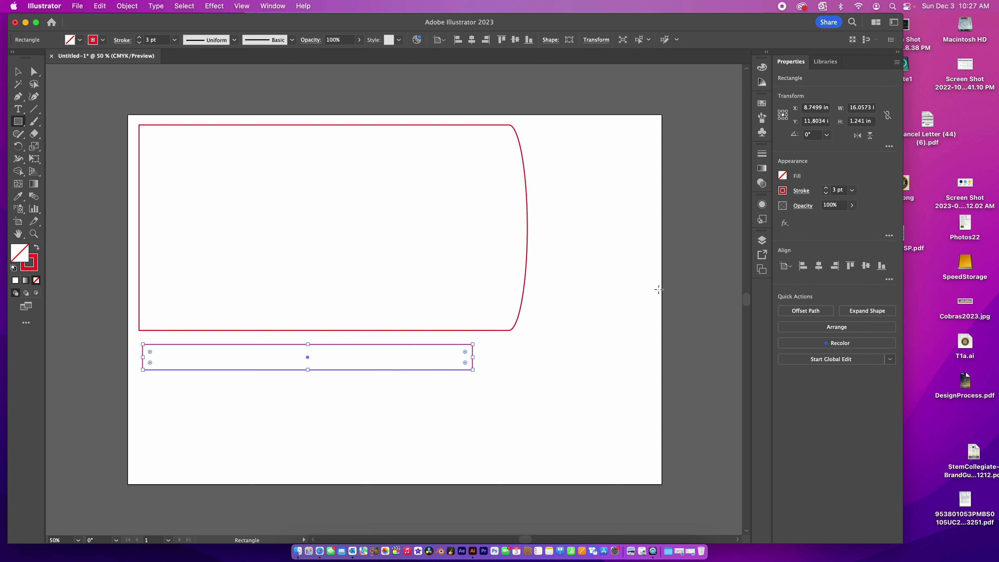
Step: Resize the new rectangle to 18 in wide by 2.5 in high
left_click(855, 107)
type("18")
key("Return")
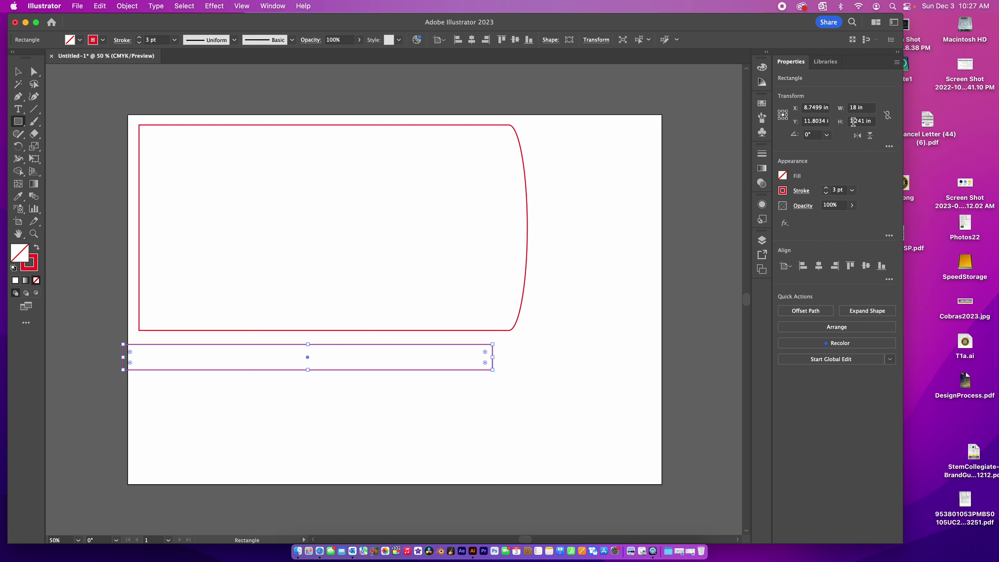
left_click(870, 120)
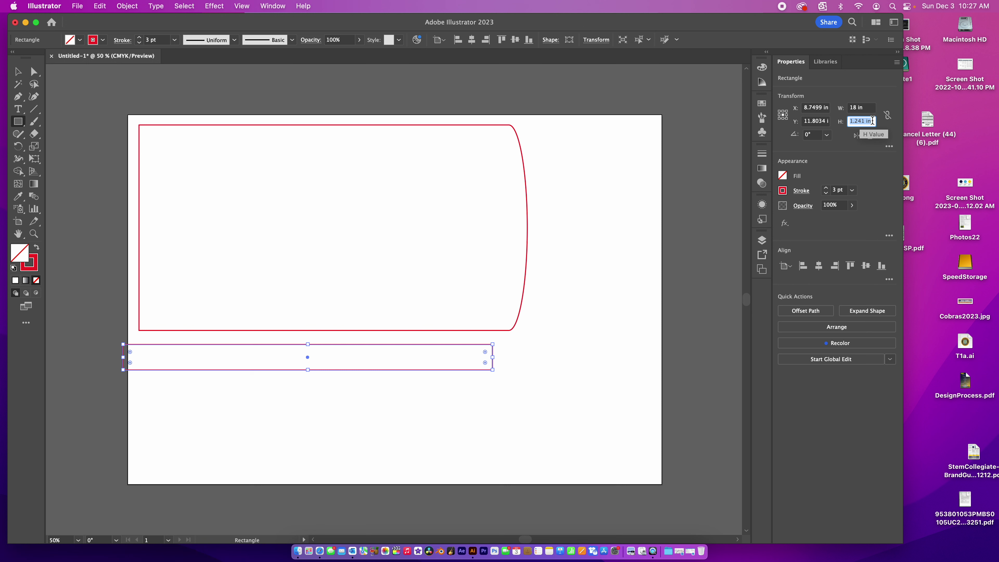
type("2.5")
key("Return")
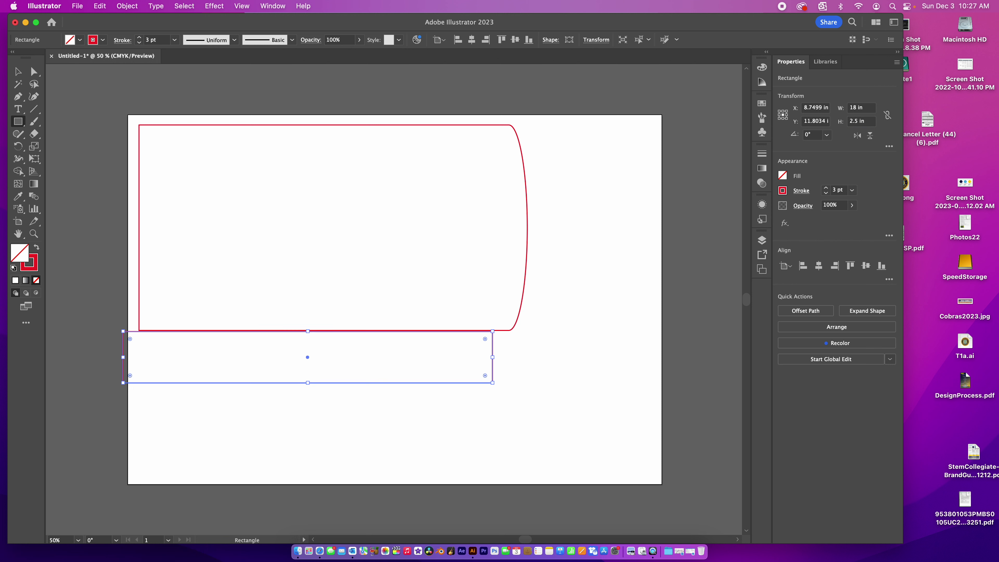
Step: Set the rectangle's height to 2 in and move it so its left edge lines up with the merged shape's left edge
left_click(859, 121)
key("BackSpace")
key("BackSpace")
key("Return")
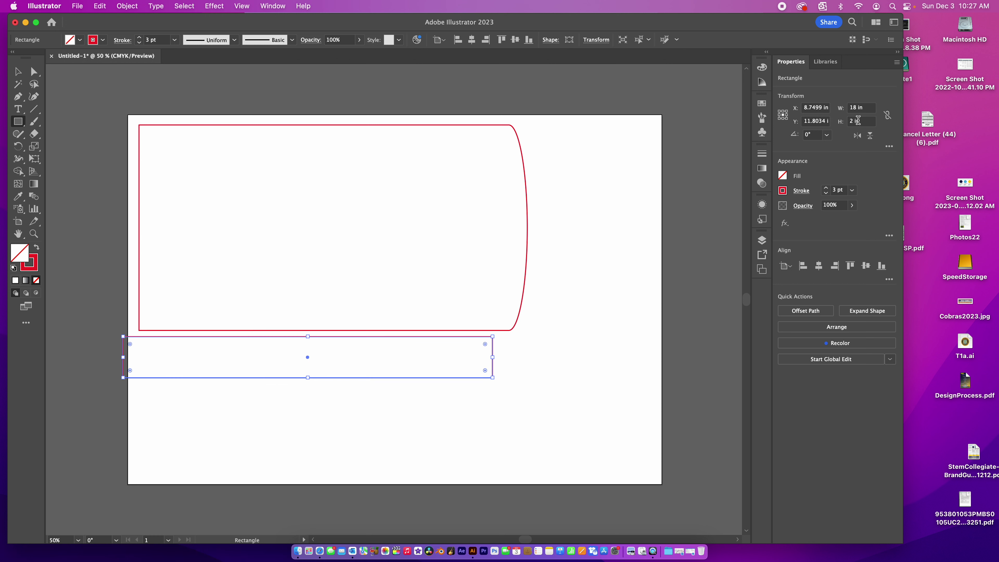
left_click(17, 73)
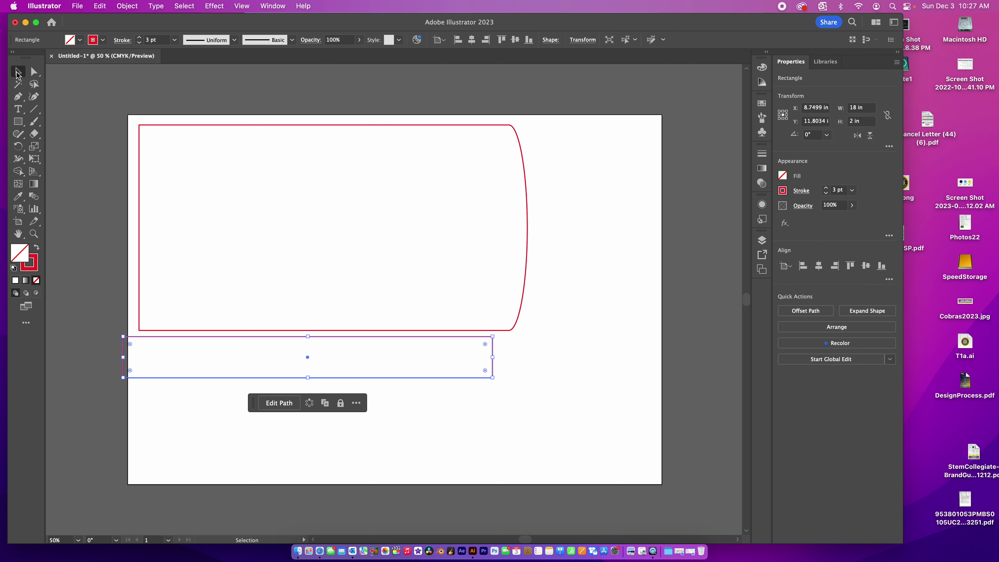
mouse_move(162, 341)
left_mouse_down()
mouse_move(192, 339)
mouse_move(178, 337)
left_mouse_up()
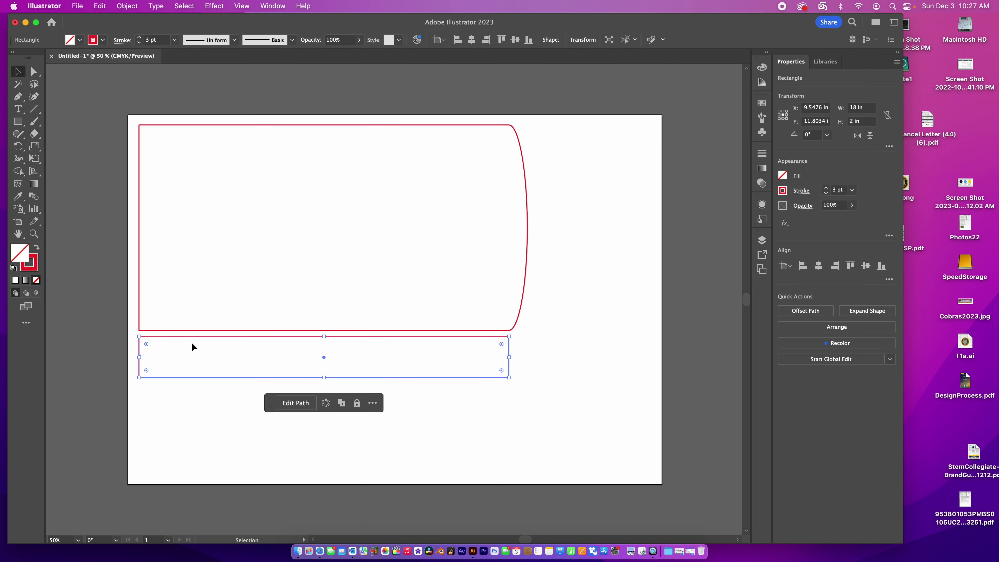
Step: Duplicate the 18 by 2 in strip and place the copy directly beneath it with aligned ends and a small gap
key("a")
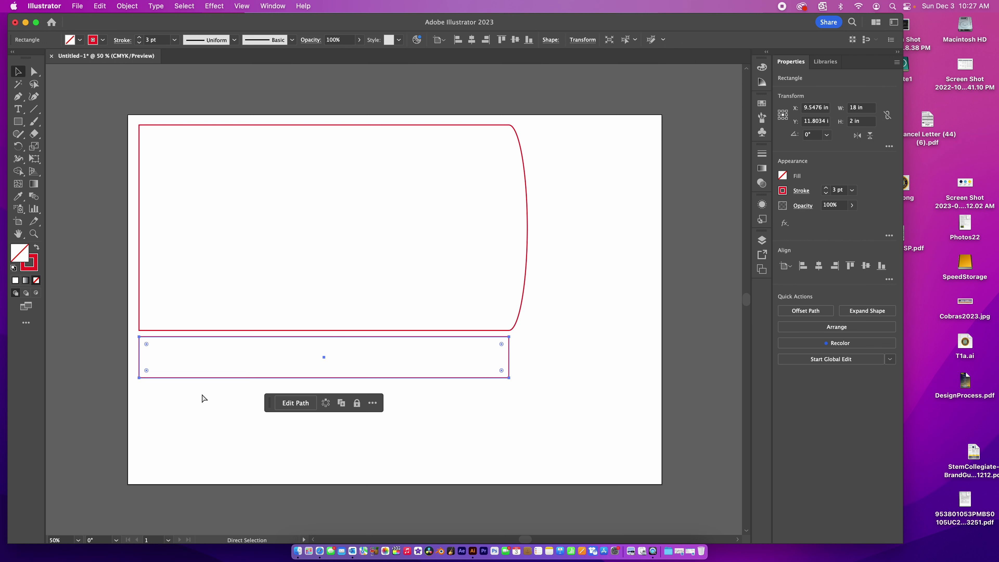
key("v")
key("super+c")
key("super+v")
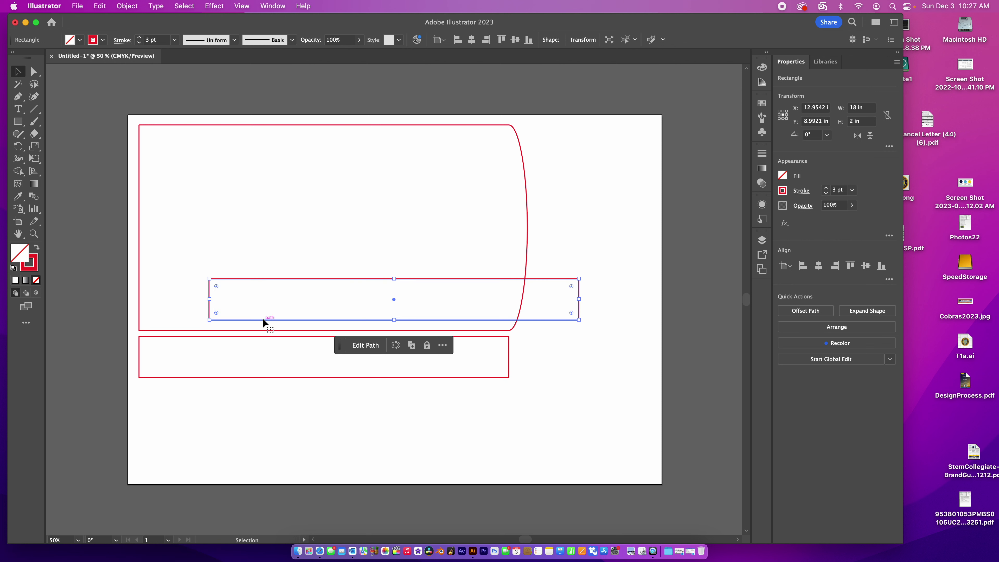
left_click_drag(262, 317, 194, 424)
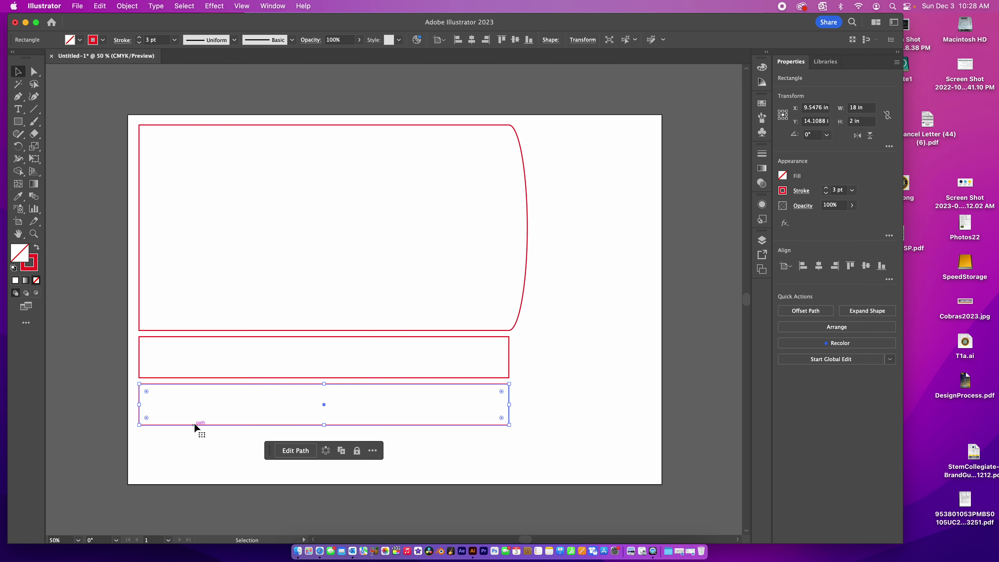
left_click(561, 393)
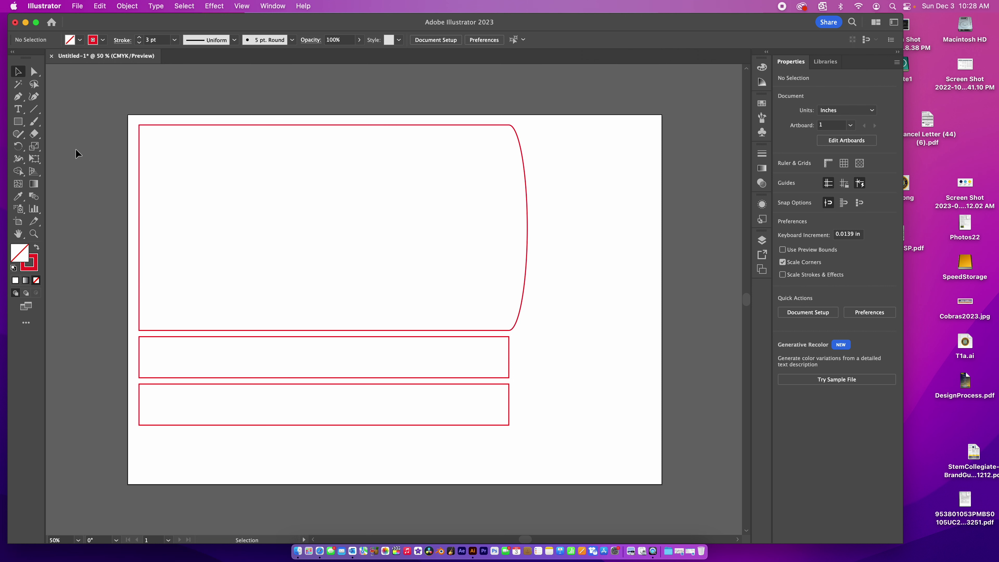
Step: Paste another copy of the 18 by 2 in strip and set its width to 10 in
left_click(280, 337)
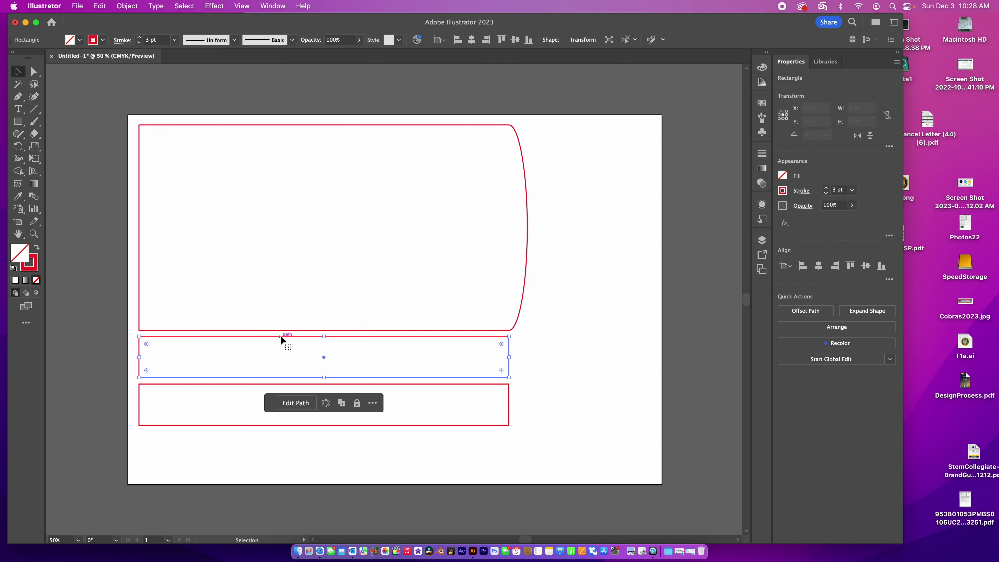
key("a")
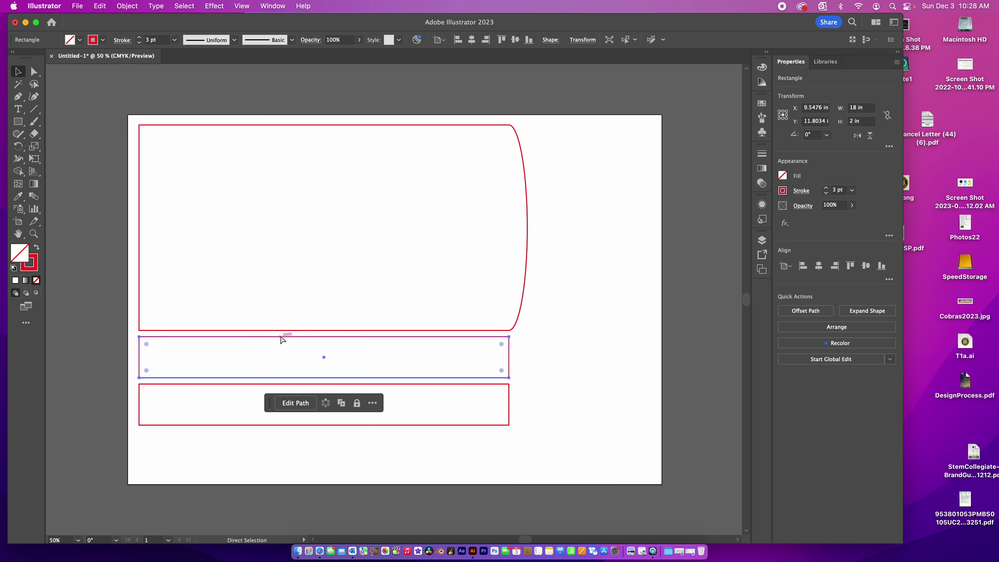
key("super+z")
key("v")
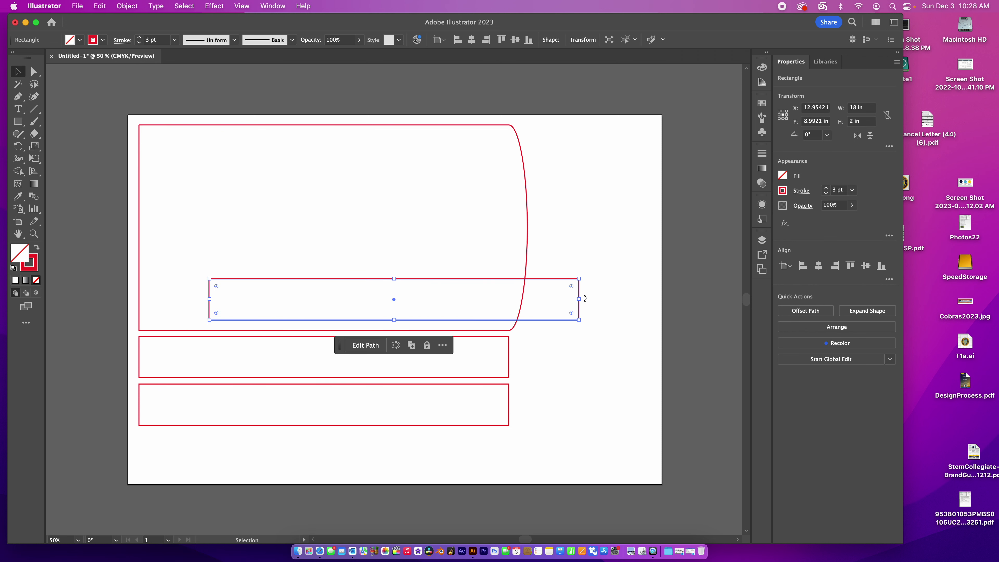
left_click(857, 109)
left_click_drag(858, 108, 839, 111)
type("10")
key("Return")
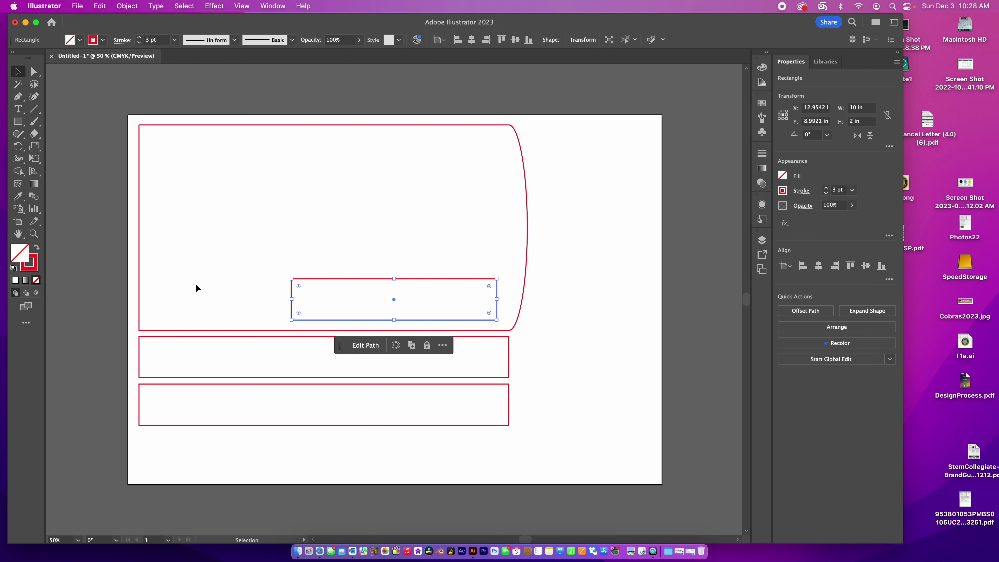
Step: Rotate the 10 in strip to vertical and place it beside the merged shape's curved end, aligned with its top and bottom edges
left_click_drag(335, 278, 507, 276)
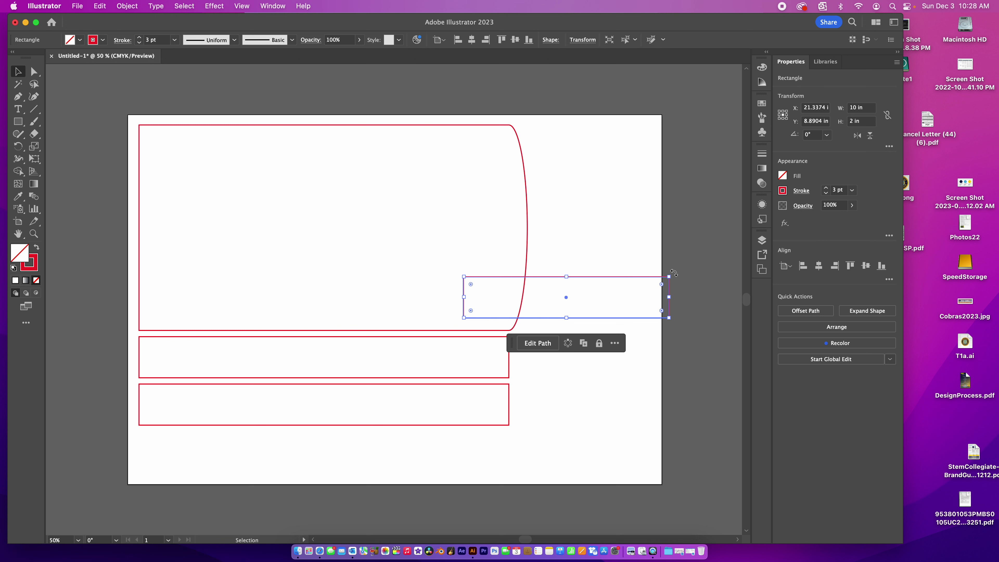
left_click_drag(682, 275, 598, 444)
left_click_drag(585, 335, 597, 271)
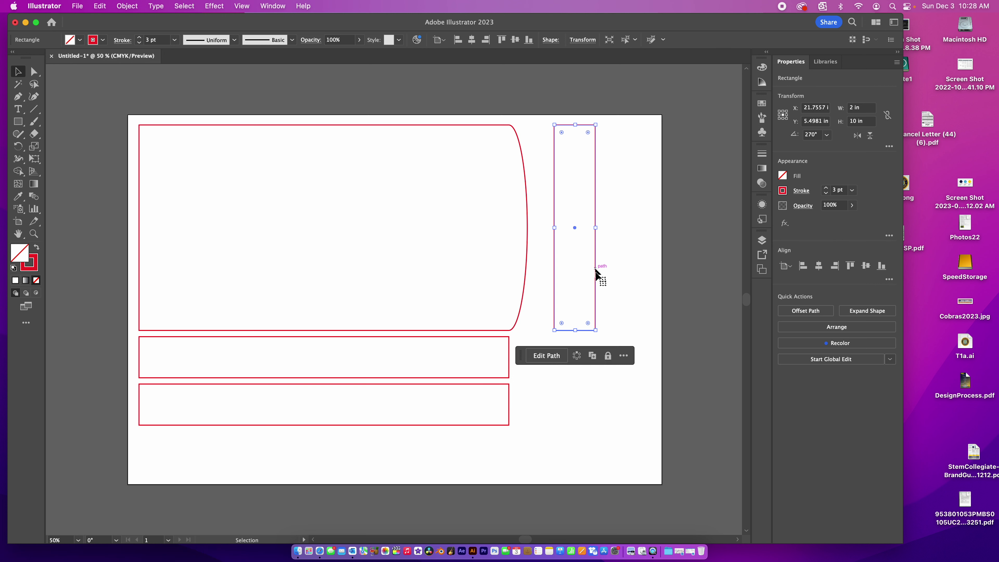
left_click(624, 294)
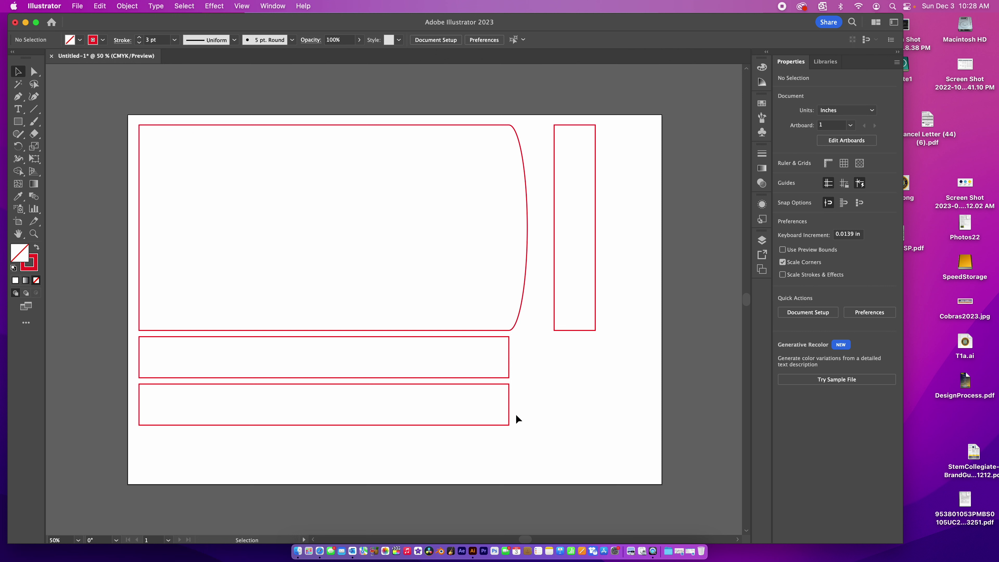
Step: Duplicate the lower 18 by 2 in strip and place the copy directly beneath it as a third horizontal strip
left_click(491, 425)
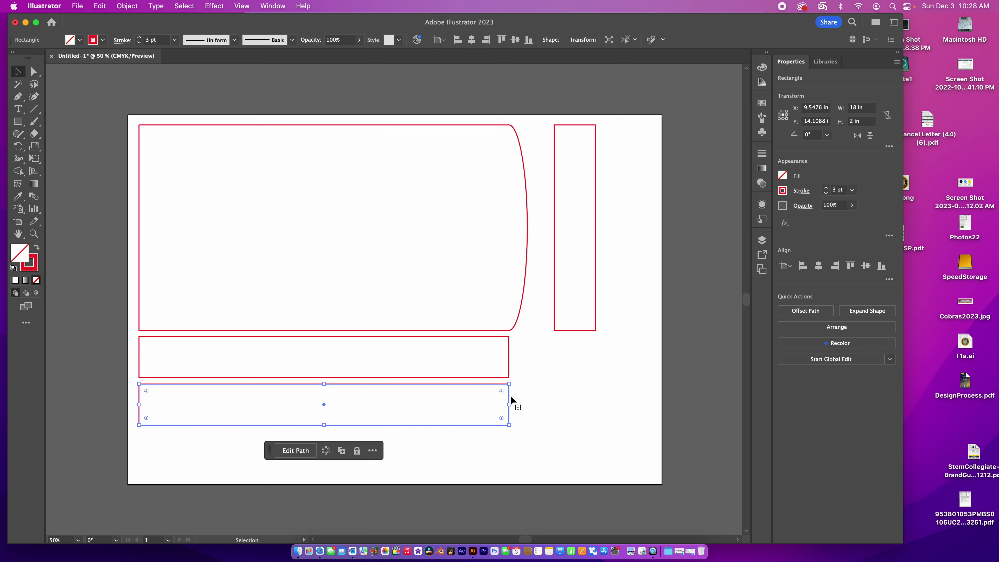
key("super+c")
key("super+v")
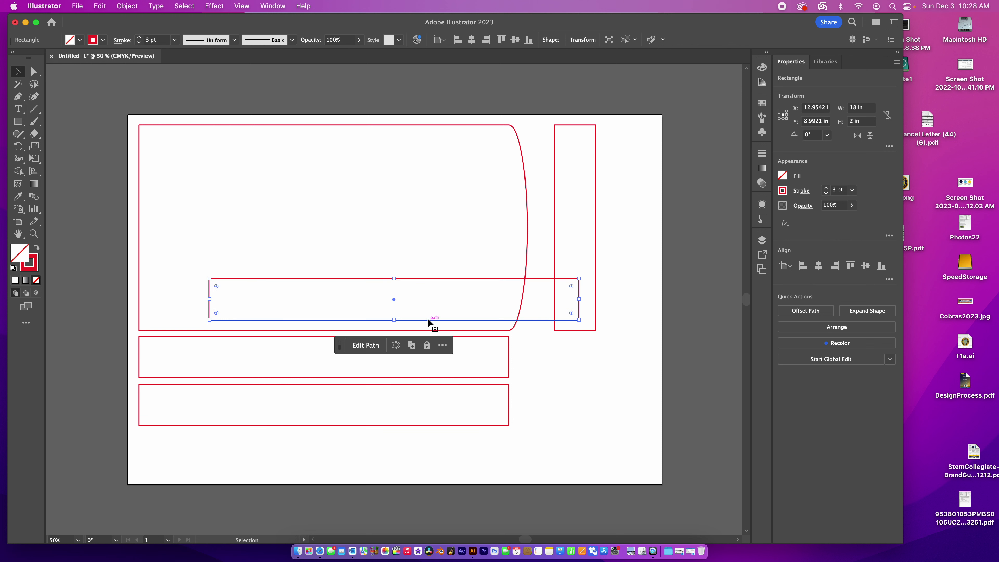
left_click_drag(426, 318, 357, 474)
left_click(583, 406)
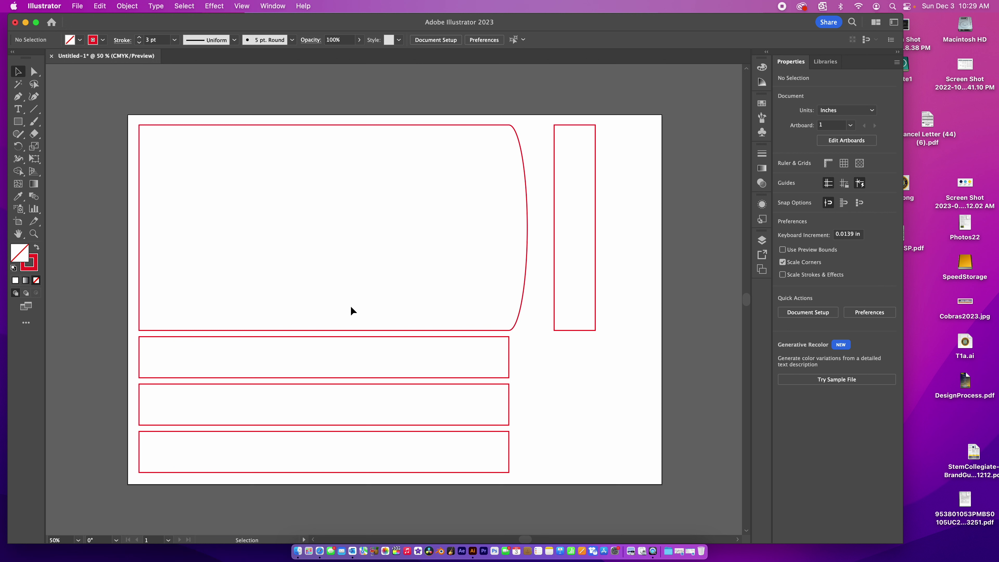
Step: Paste one more copy of the 18 by 2 in strip and set its width to 16 in
key("a")
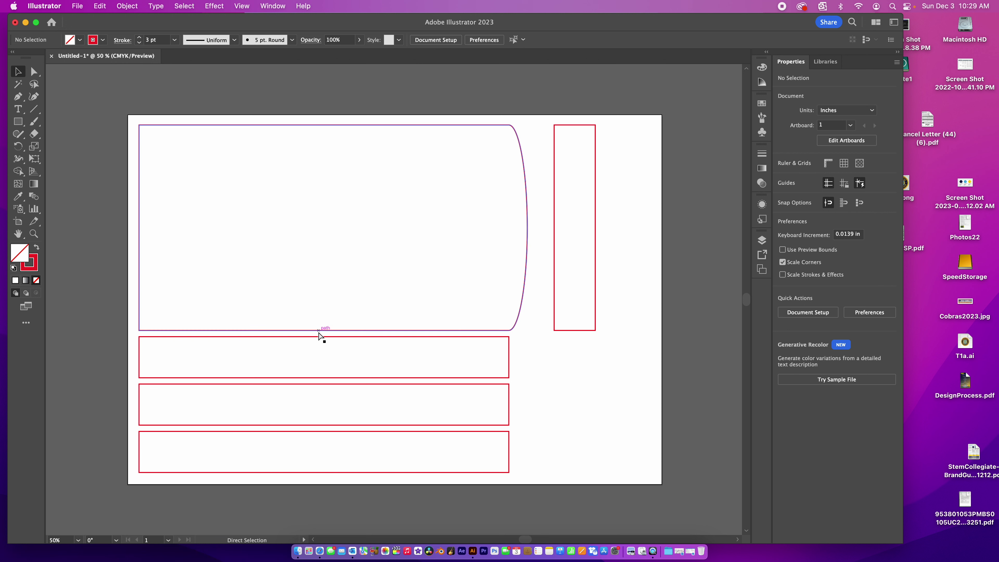
key("v")
key("super+v")
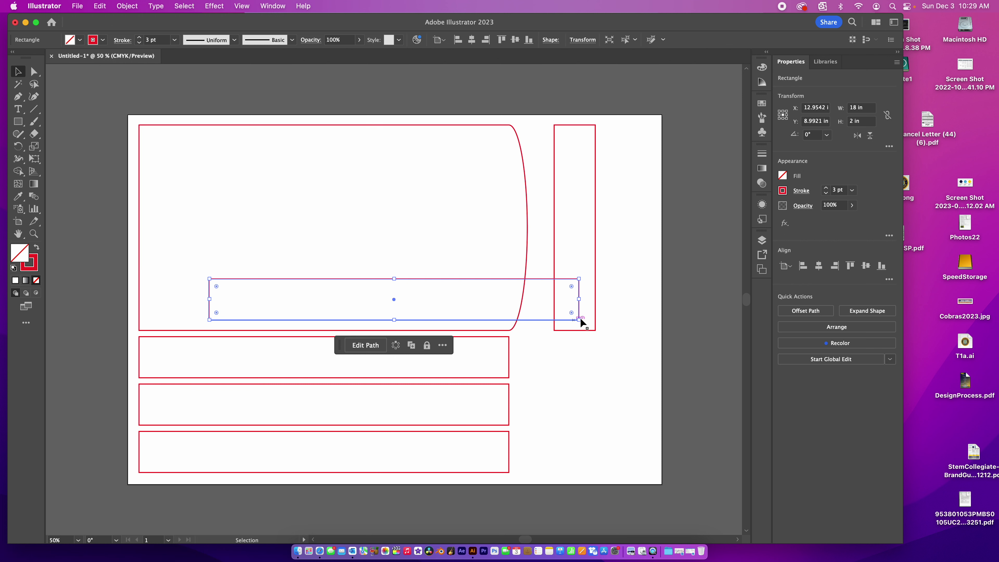
left_click(857, 107)
left_click_drag(856, 108, 846, 112)
type("16")
key("Return")
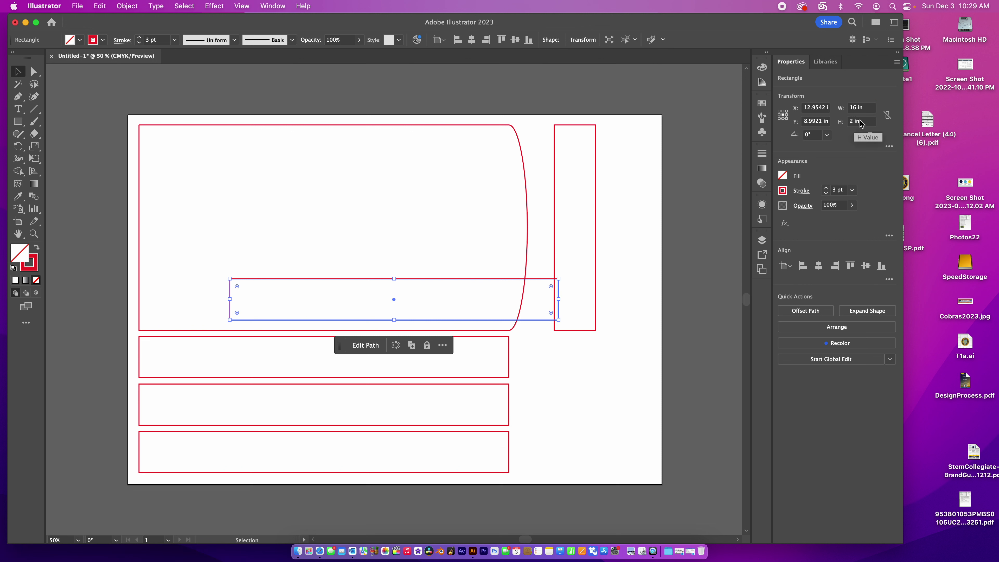
Step: Set the 16 in rectangle's height to 1 in and move it inside the middle horizontal strip
left_click_drag(860, 121, 850, 122)
type("1")
key("Return")
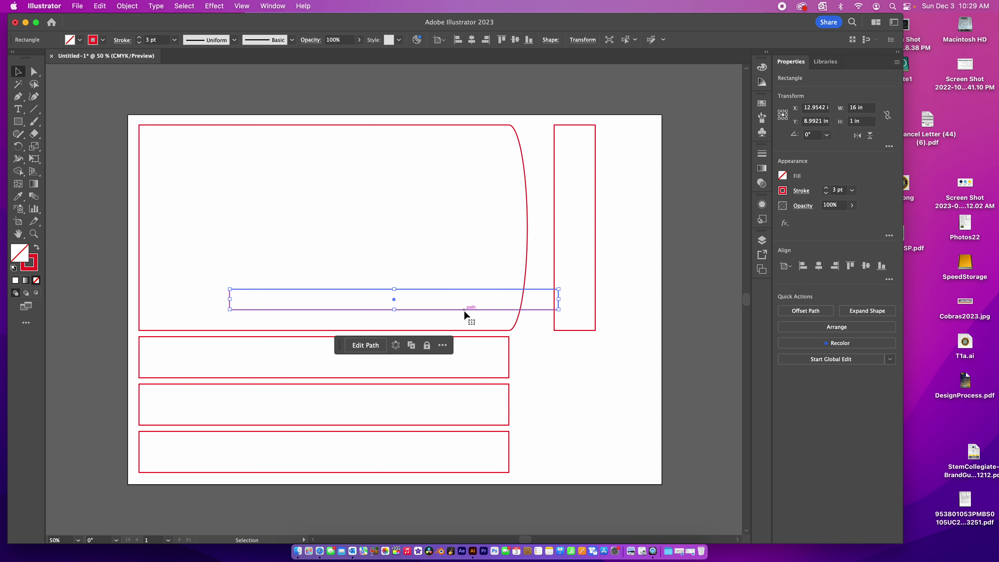
left_click_drag(463, 310, 390, 411)
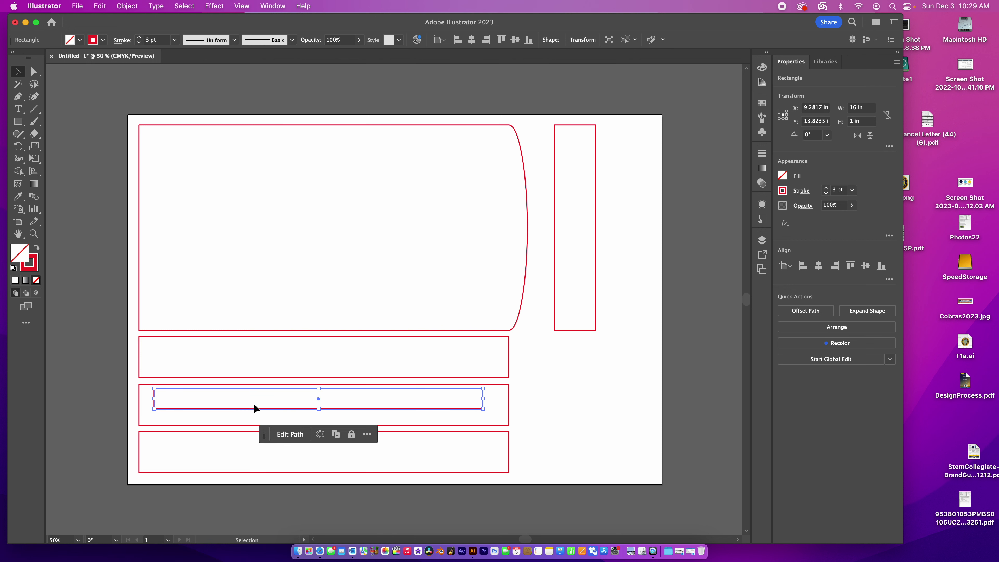
left_click(563, 398)
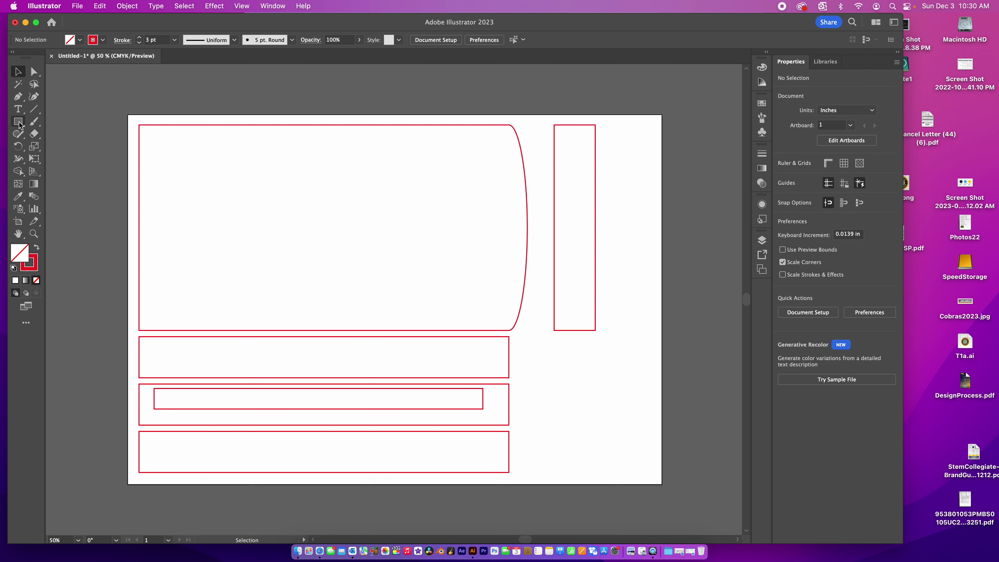
Step: Draw a five-pointed star about 0.78 in wide and place it inside the vertical strip near its upper end
left_click_drag(18, 122, 72, 171)
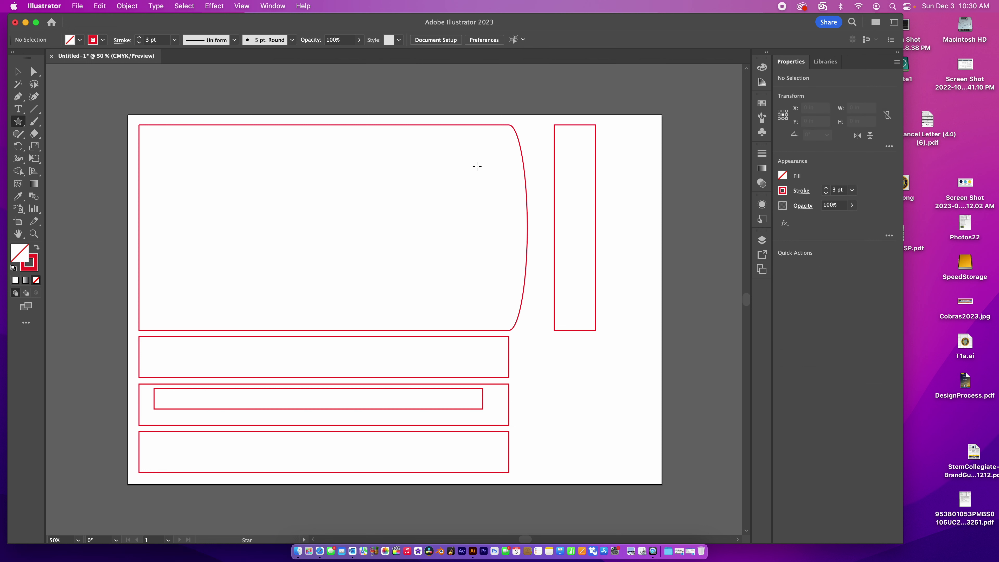
mouse_move(563, 134)
left_mouse_down()
mouse_move(568, 145)
mouse_move(560, 141)
left_mouse_up()
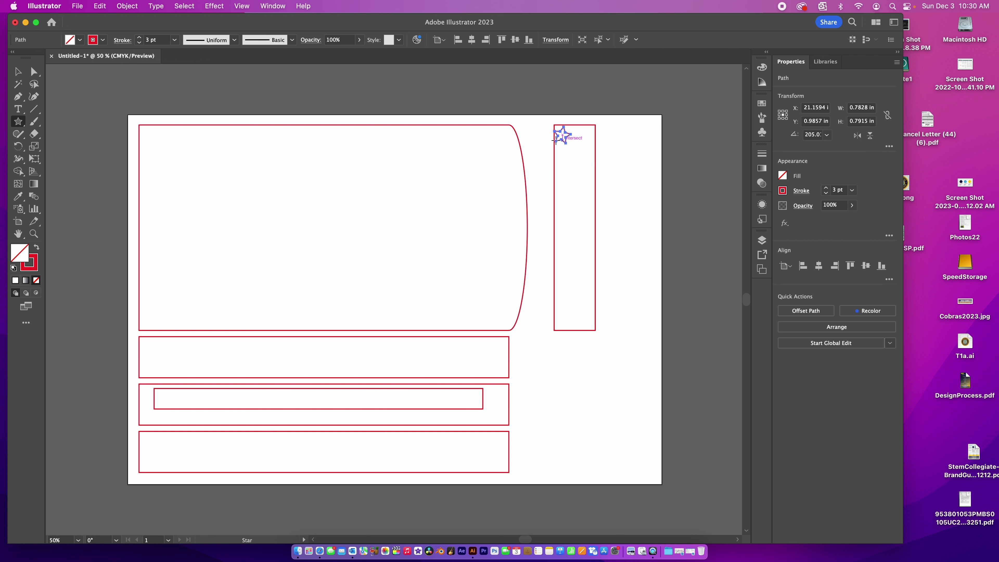
left_click(18, 71)
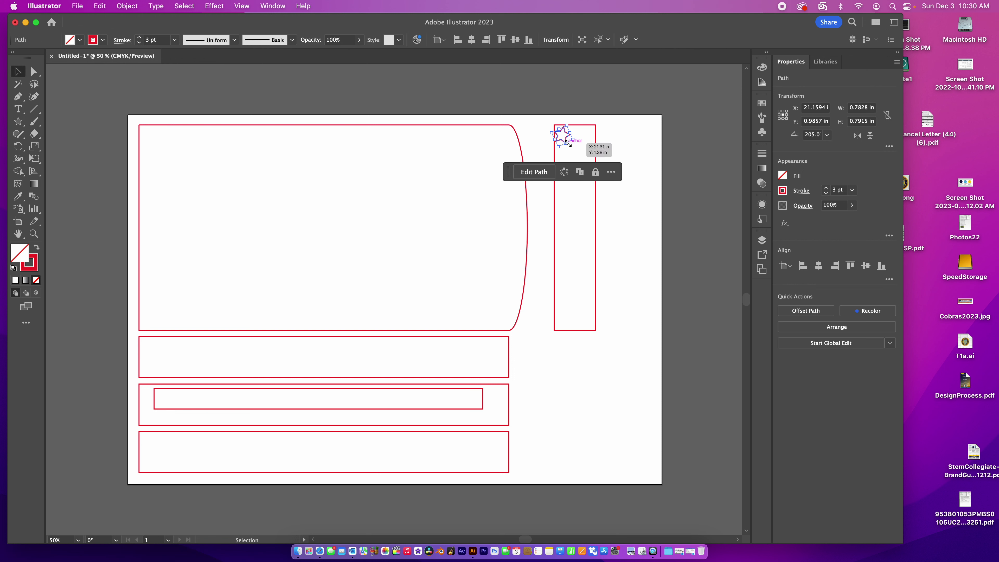
left_click_drag(561, 141, 567, 151)
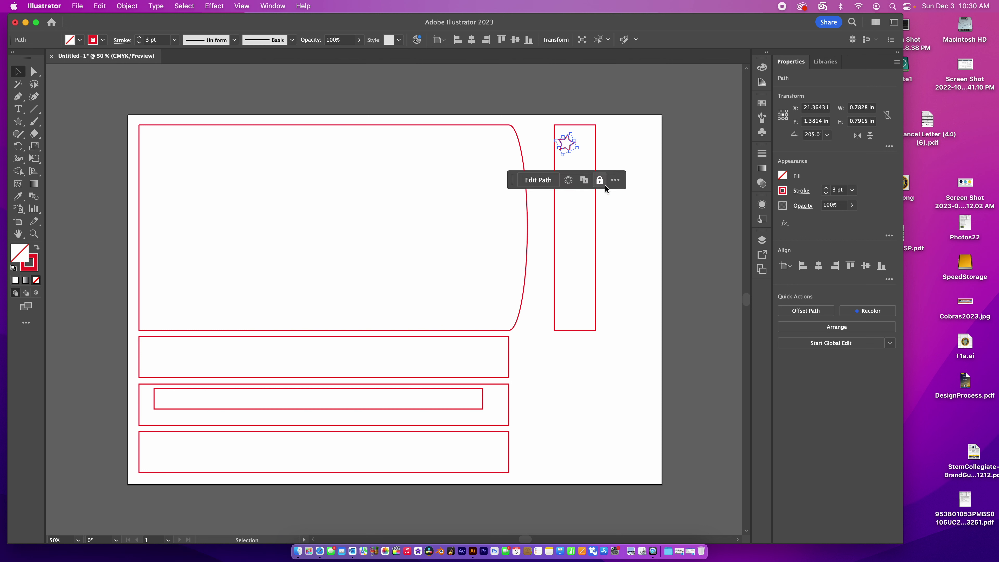
left_click(618, 206)
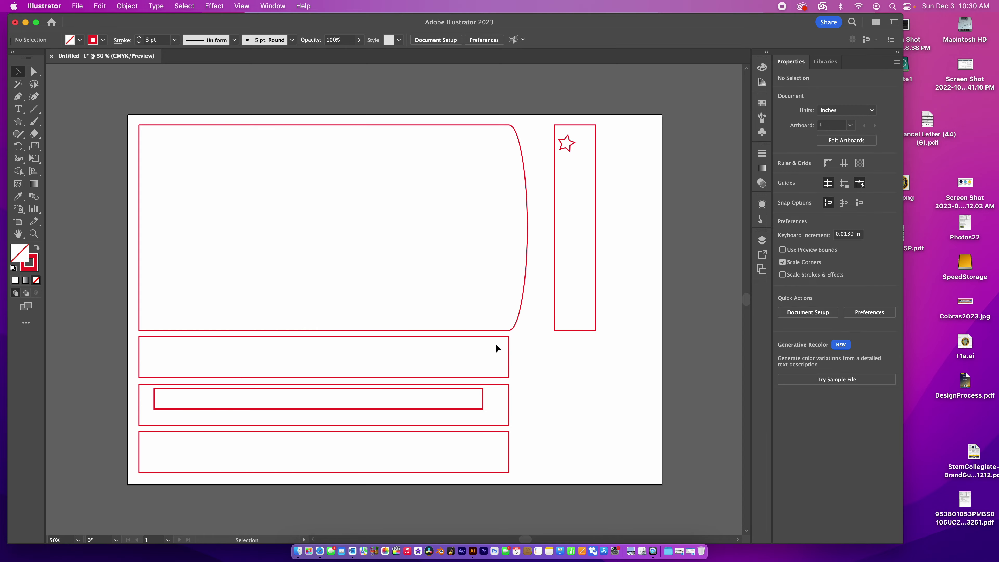
Step: Switch to Safari, copy the solid black Etsy space ship image from the rocket silhouette results, and return to Illustrator
left_click(324, 551)
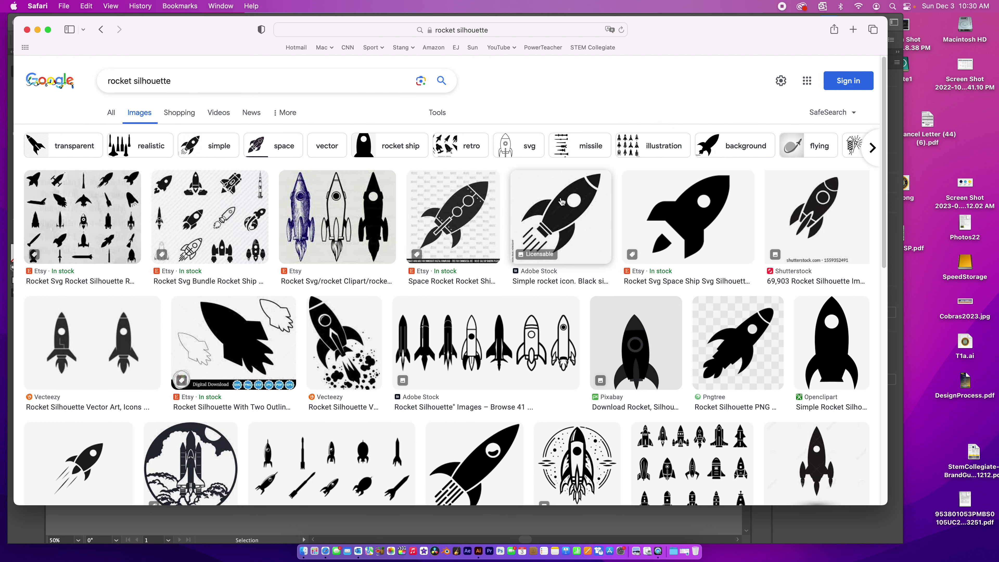
left_click(693, 222)
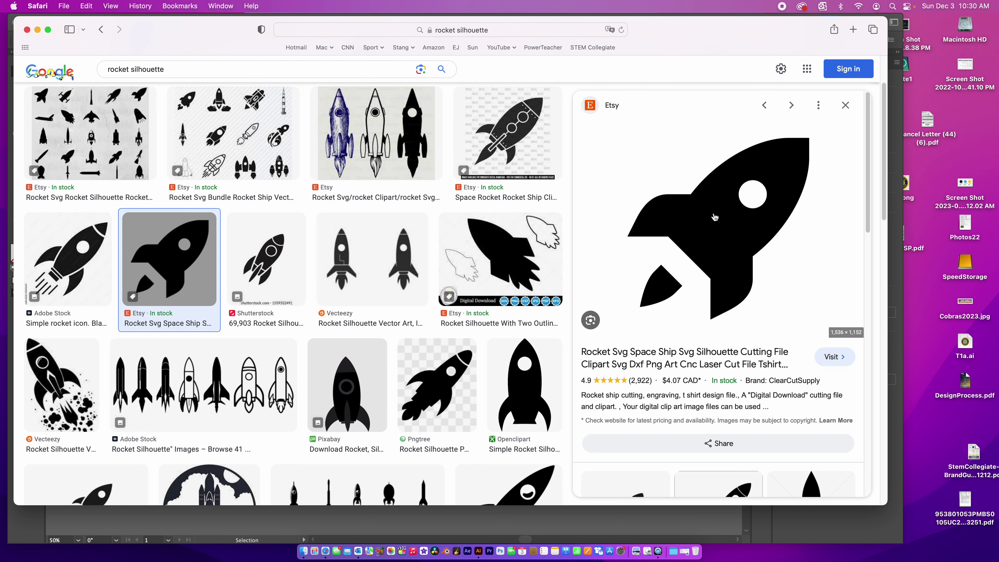
right_click(713, 214)
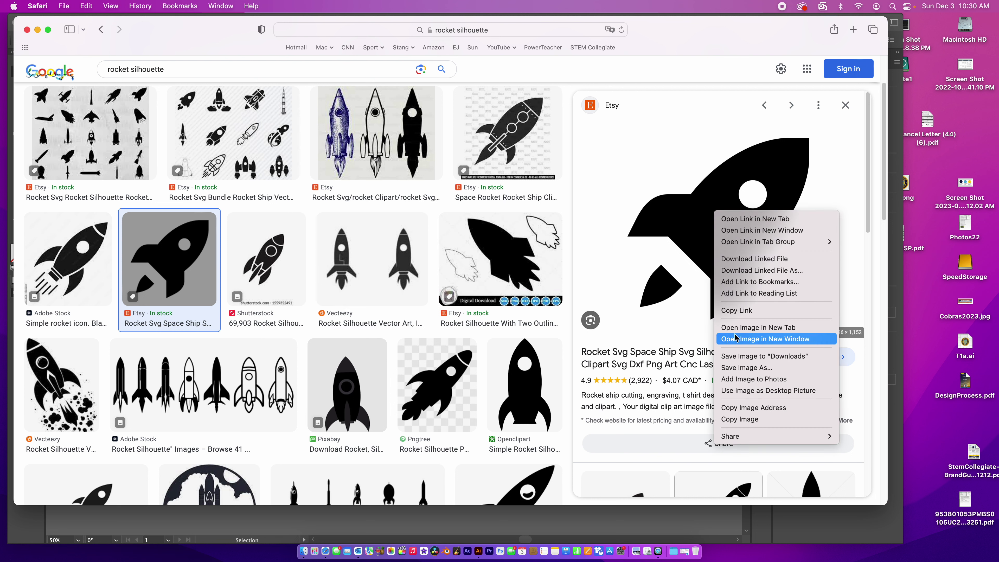
left_click(732, 420)
left_click(38, 31)
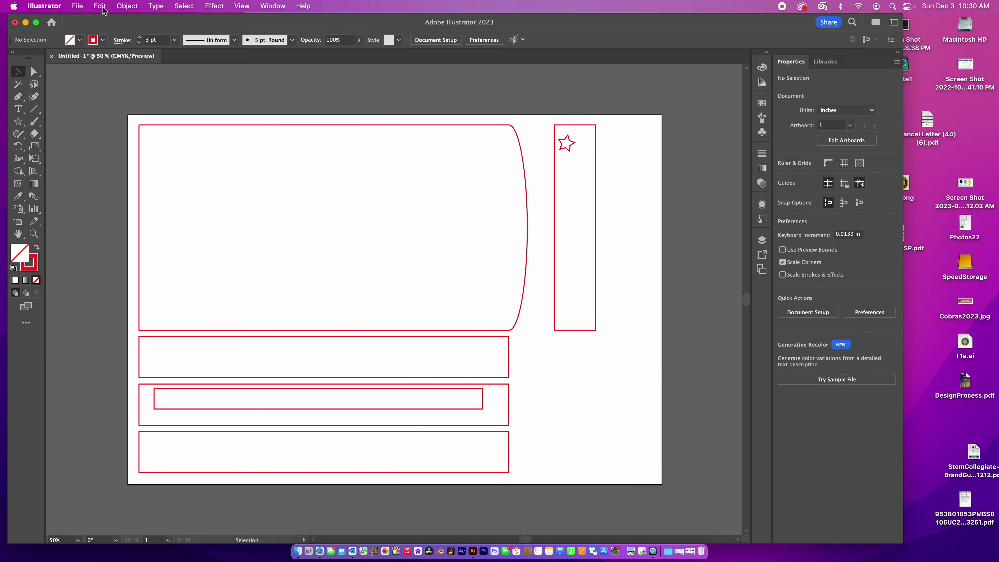
Step: Paste the rocket image and shrink it to about 1.46 by 1.1 in at the left end of the first horizontal strip
left_click(100, 6)
left_click(123, 72)
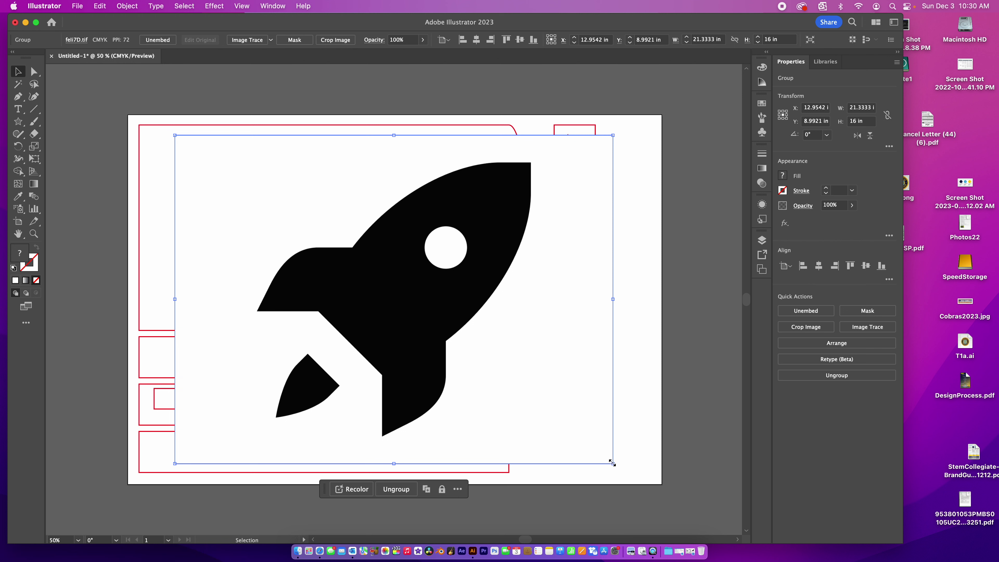
left_click_drag(613, 463, 161, 352)
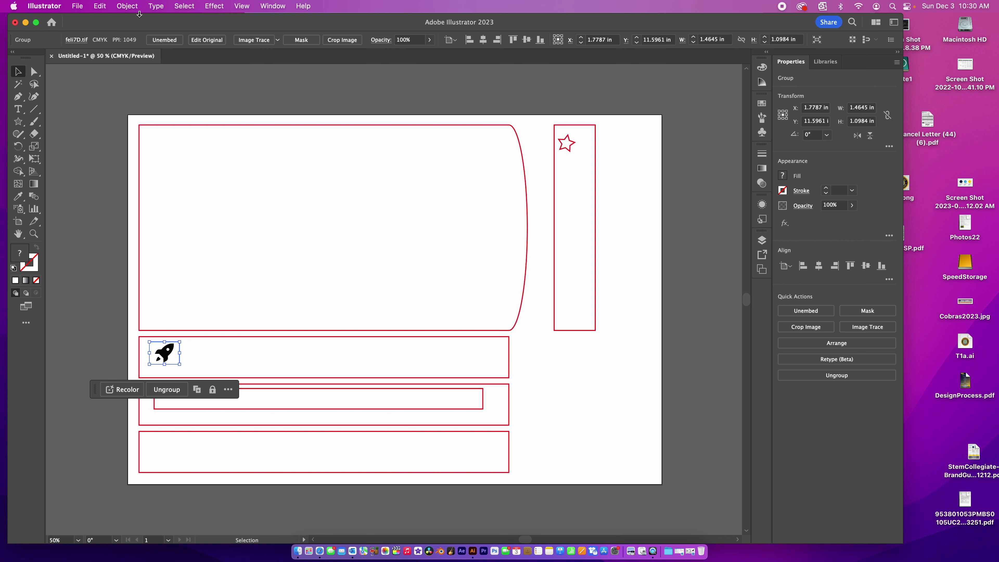
Step: Convert the rocket image to vector paths with Image Trace Make and Expand, and deselect it
left_click(127, 6)
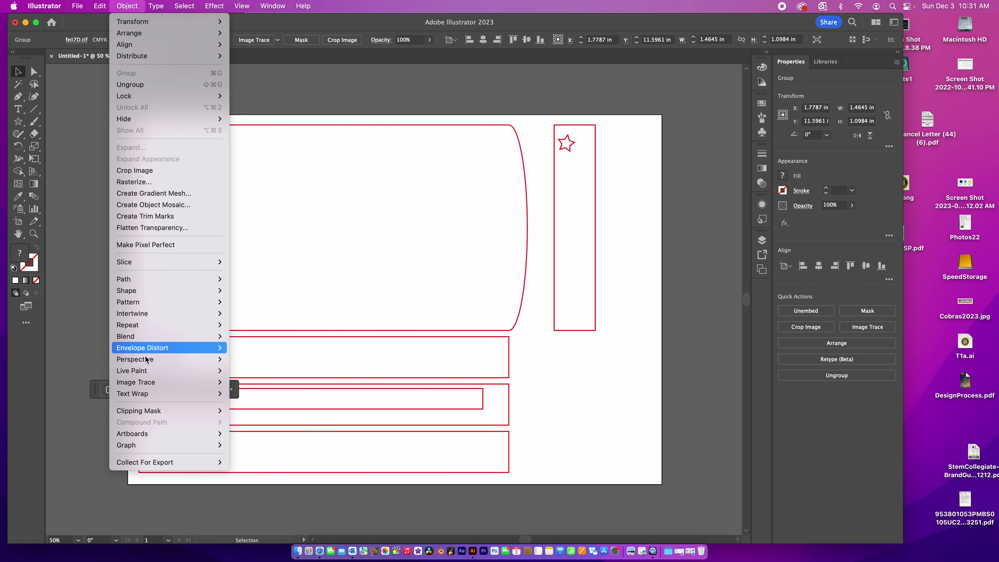
mouse_move(153, 382)
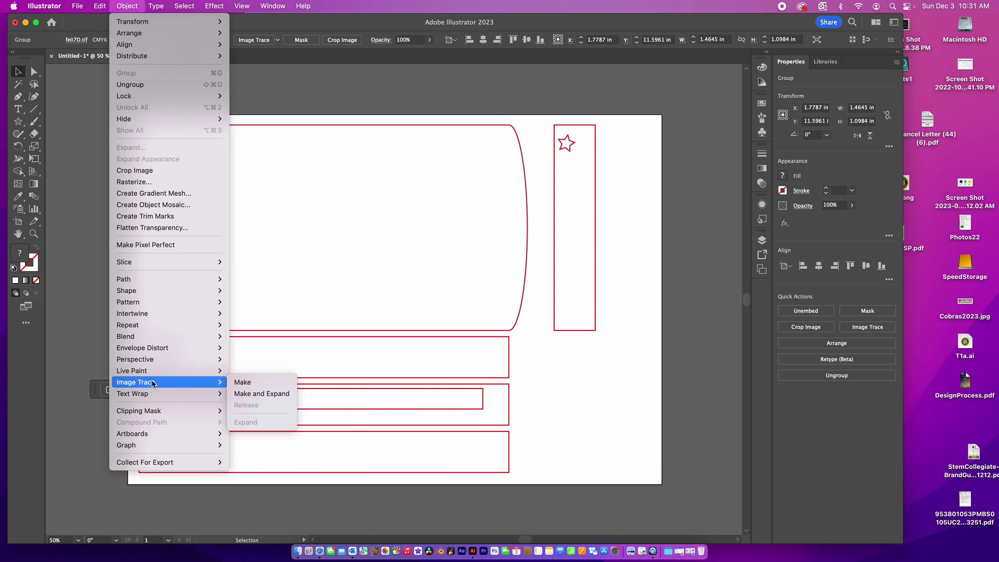
left_click(249, 396)
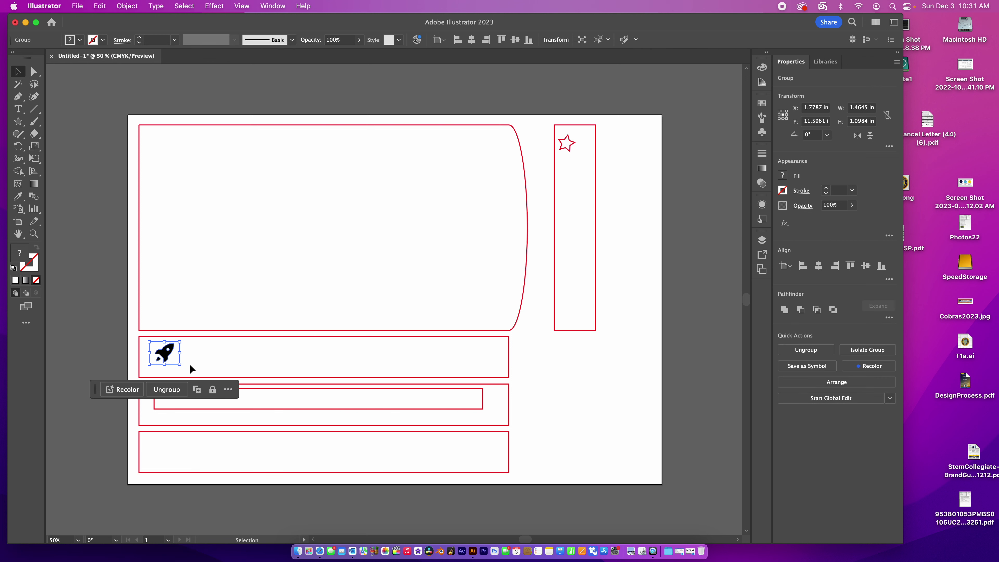
left_click(190, 363)
left_click(166, 356)
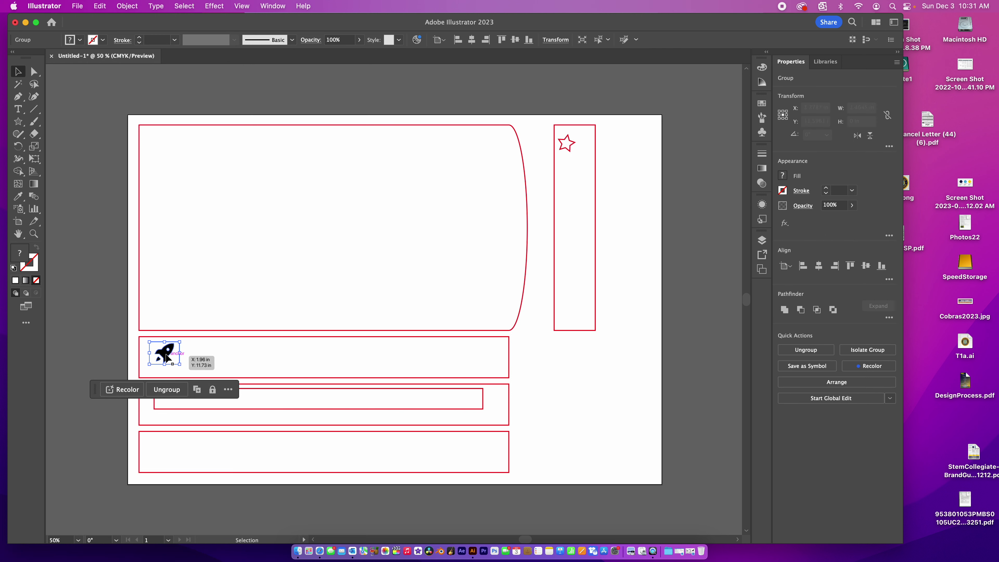
left_click(192, 345)
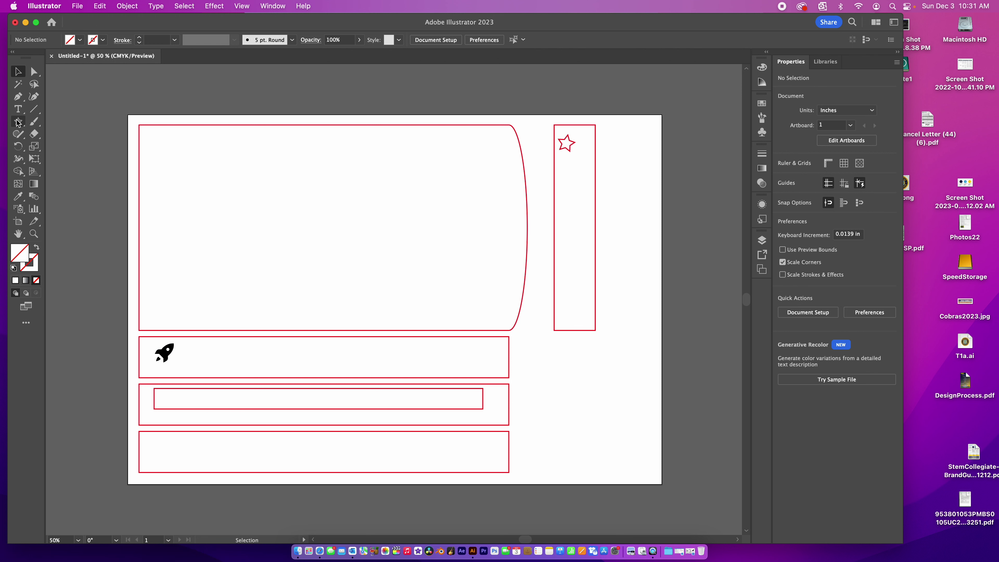
Step: Add a placeholder text line in the lowest horizontal strip and format it as 48 pt Arial Black
left_click(17, 109)
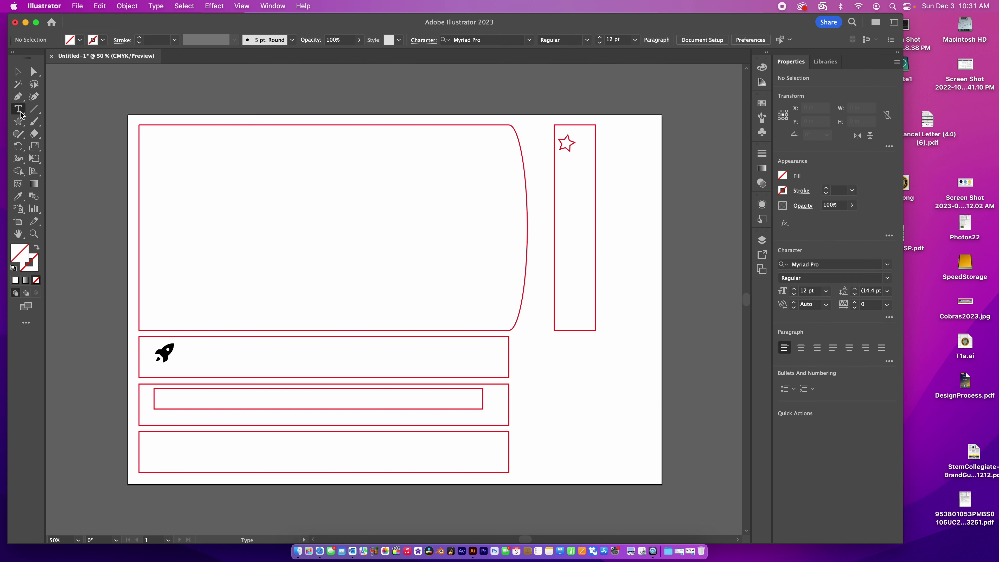
left_click(163, 441)
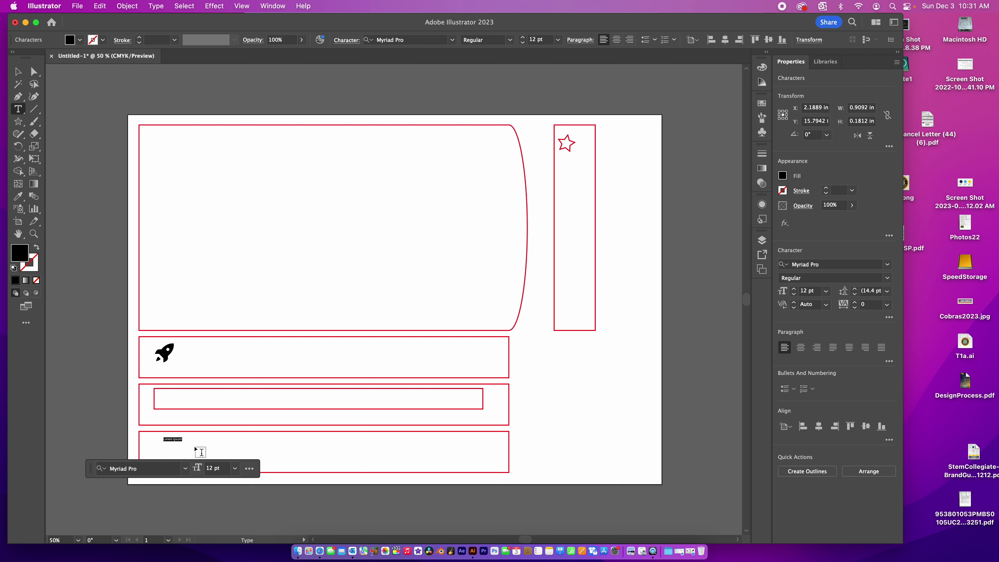
left_click(233, 469)
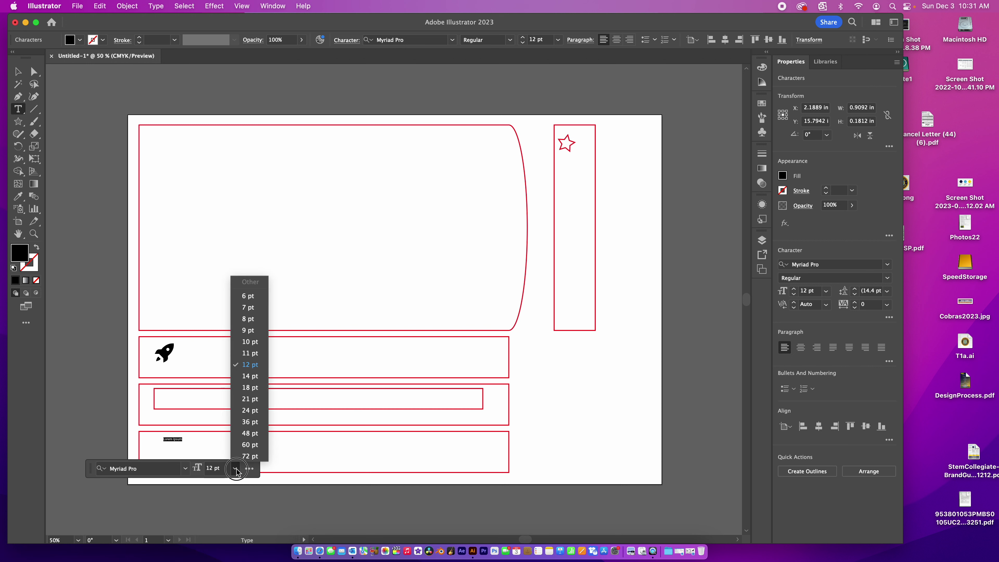
left_click(255, 435)
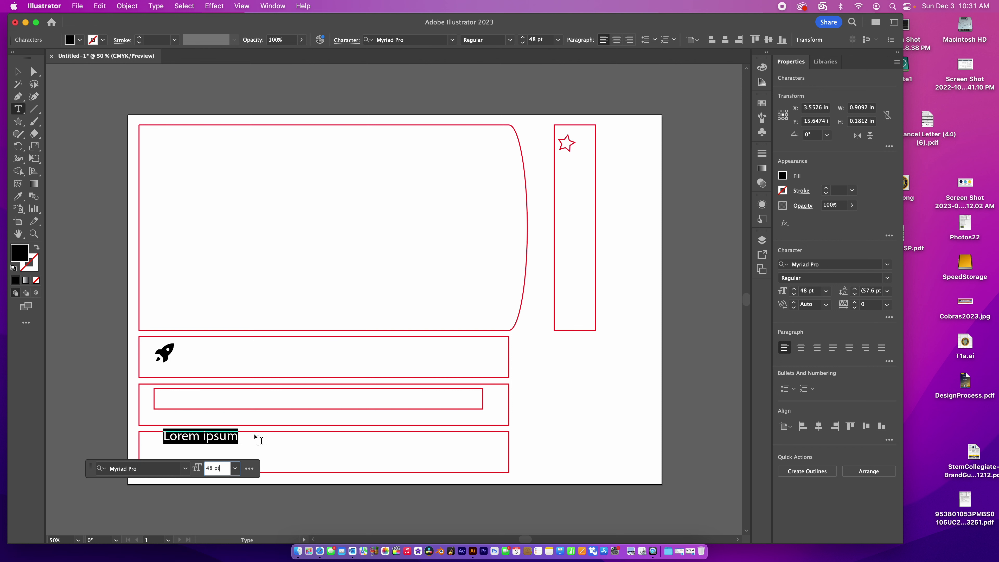
left_click(185, 469)
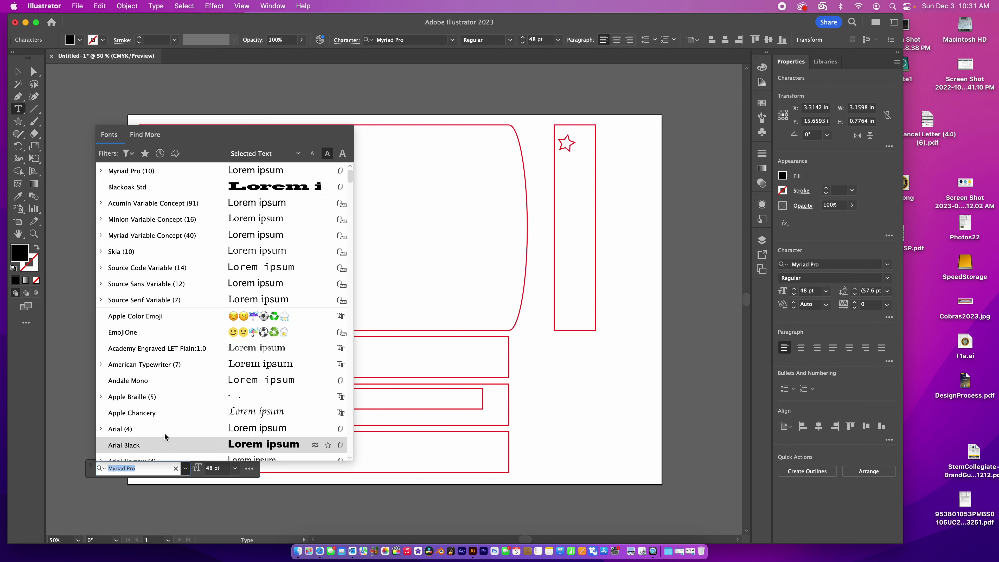
left_click(234, 444)
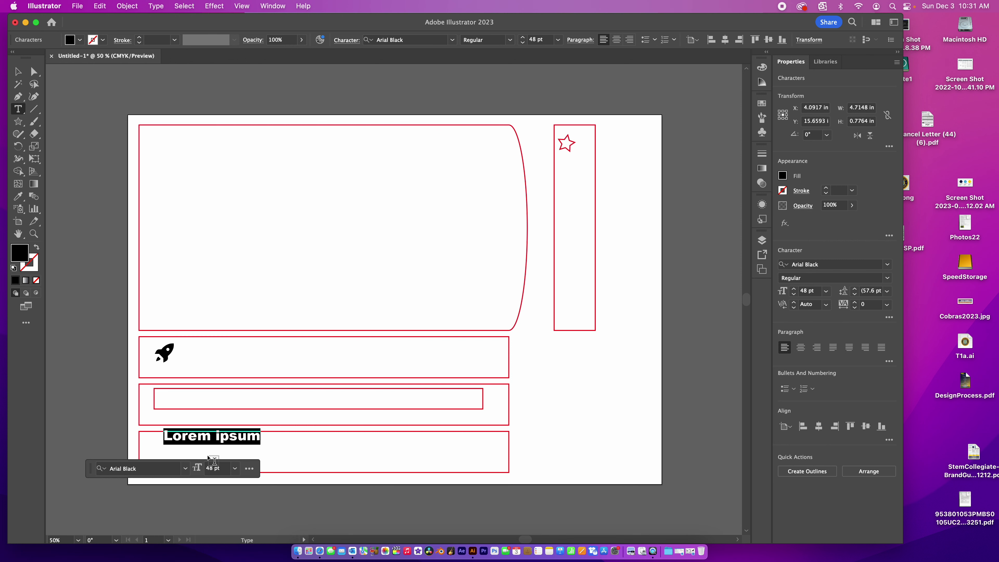
Step: Switch to Safari and search the web for "rocket font"
left_click(320, 551)
left_click(492, 29)
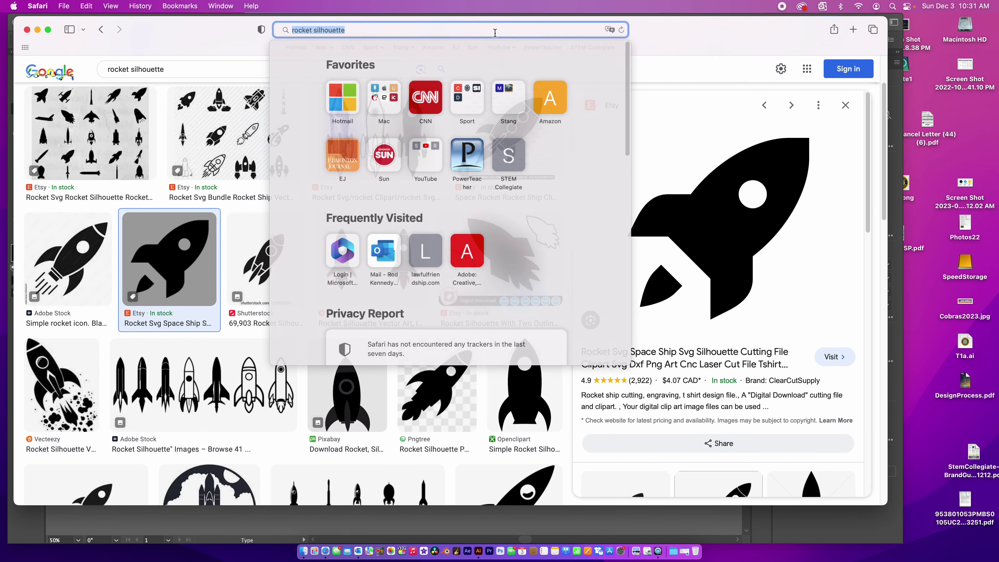
left_click(350, 30)
left_click_drag(350, 30, 308, 33)
type("font")
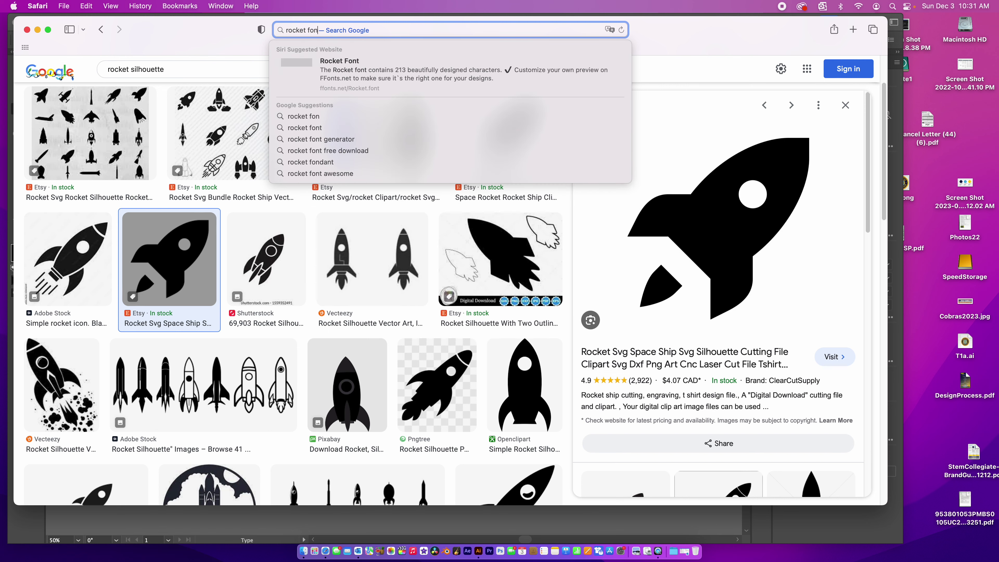
key("Return")
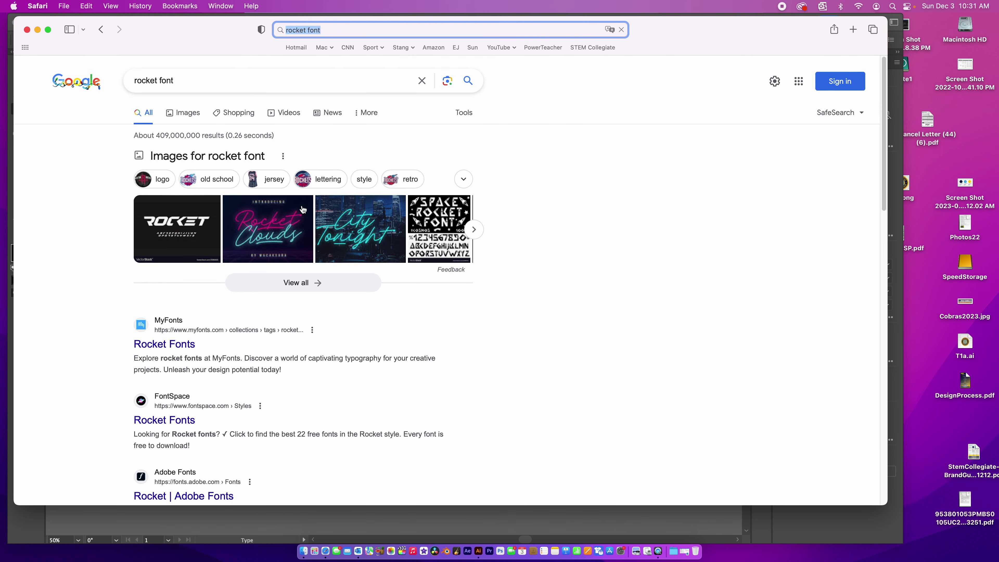
Step: Look through the Rocket Fonts collection on MyFonts and return to the search results
left_click(167, 344)
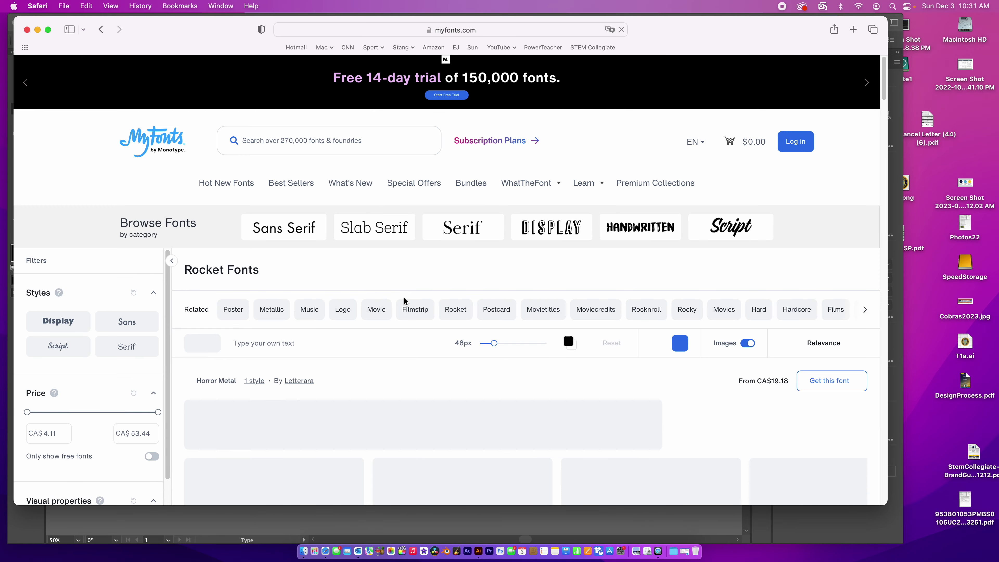
scroll(404, 299, "down", 1)
scroll(404, 303, "down", 10)
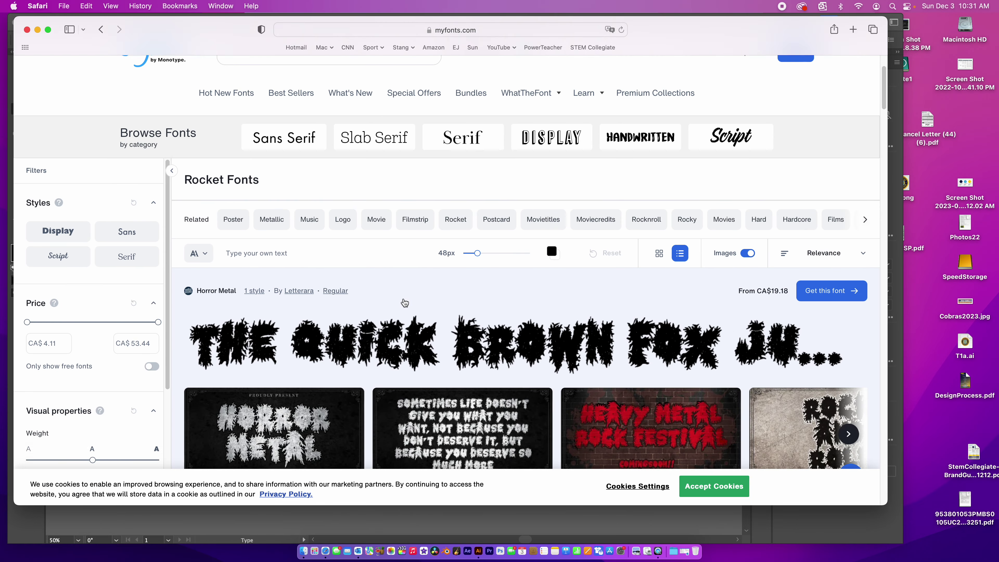
scroll(404, 302, "down", 7)
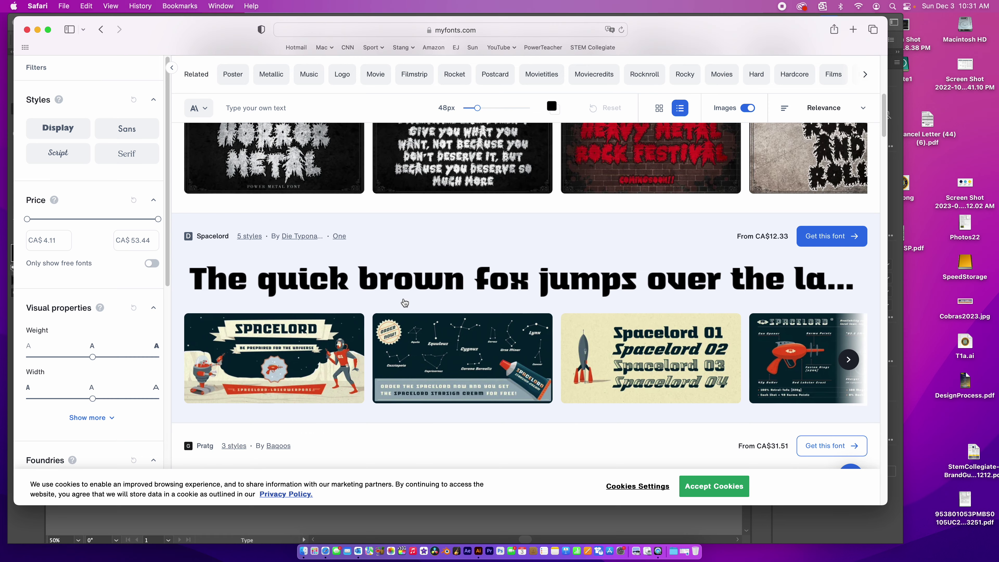
scroll(404, 302, "up", 3)
scroll(404, 303, "up", 8)
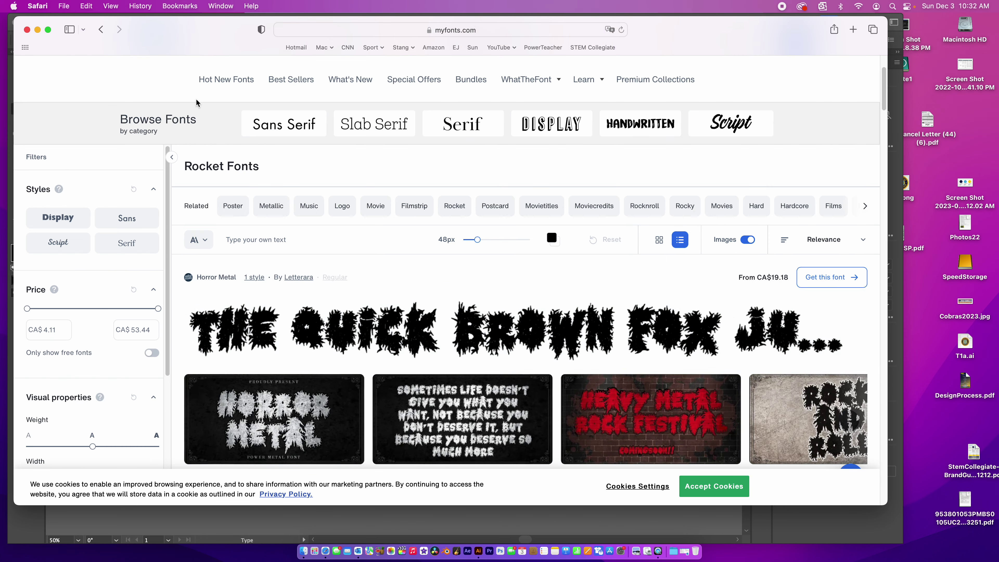
left_click(101, 29)
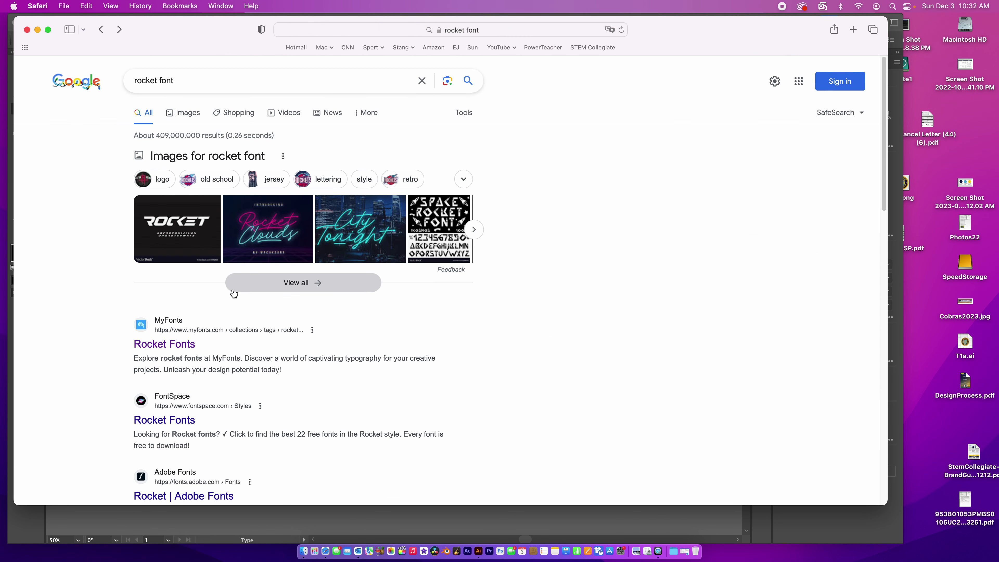
Step: Browse the free Rocket Fonts on FontSpace for lettering styles, then switch back to Illustrator
scroll(232, 293, "down", 3)
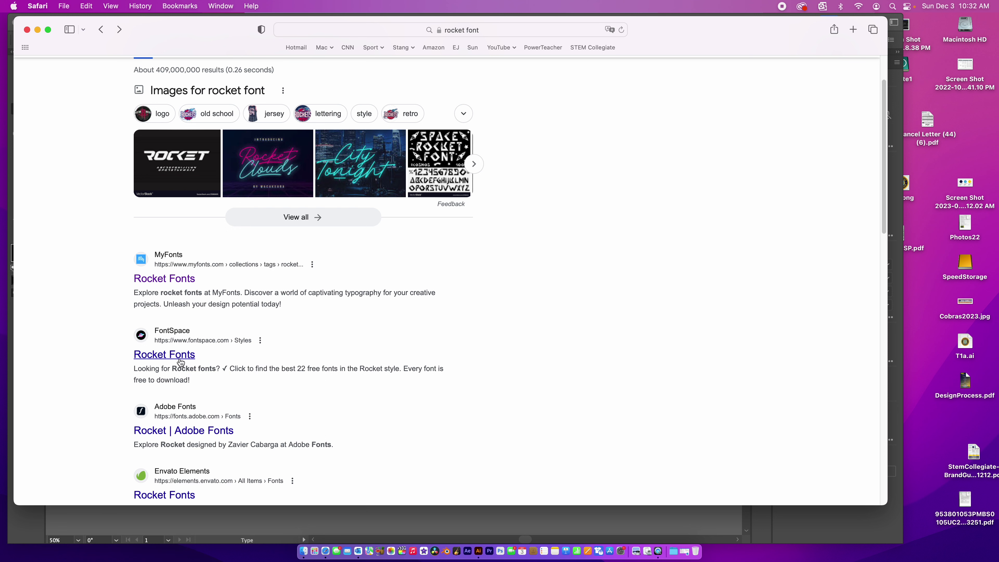
left_click(179, 362)
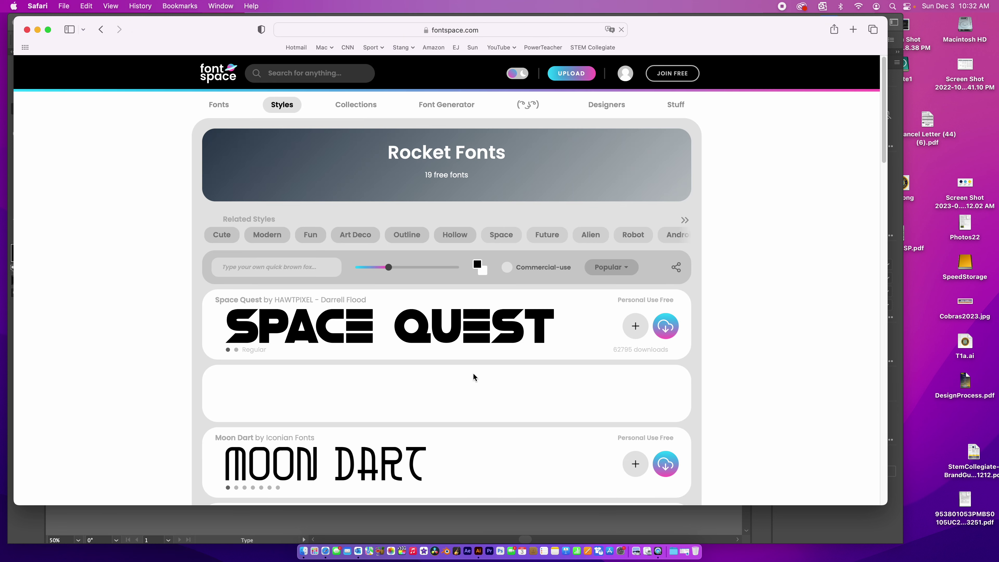
scroll(474, 376, "down", 3)
scroll(474, 373, "down", 3)
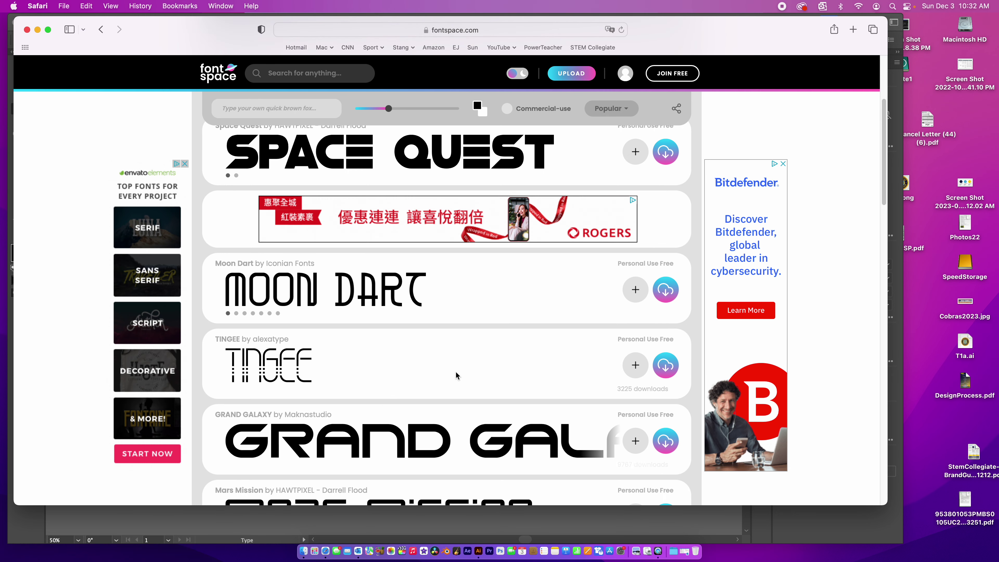
scroll(453, 374, "down", 3)
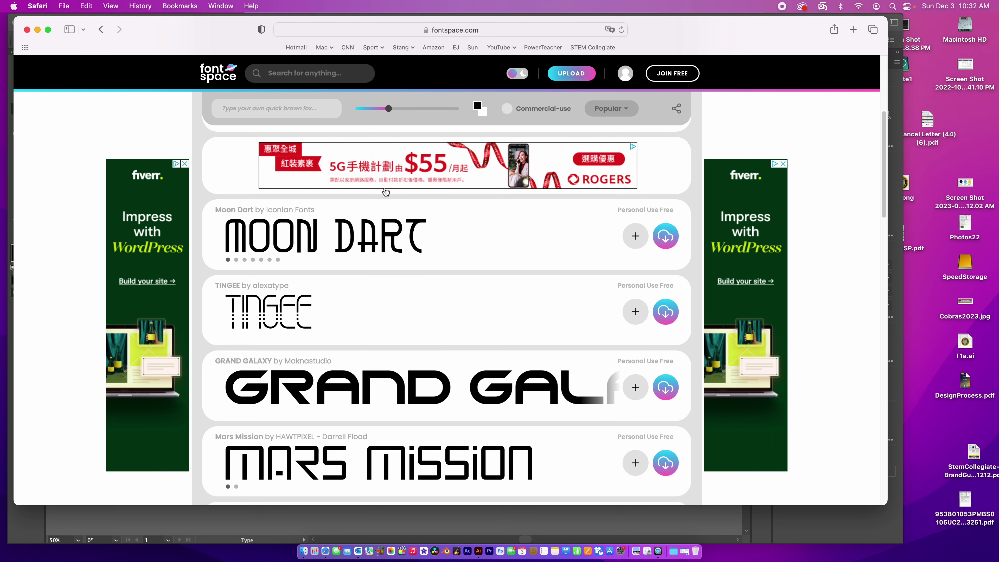
left_click(37, 30)
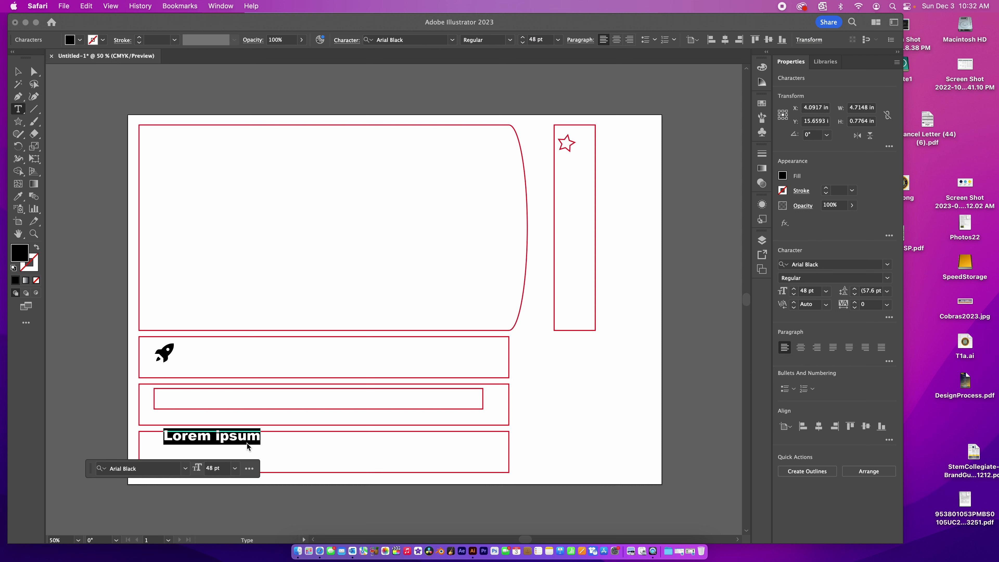
Step: Replace the placeholder text in the lowest horizontal strip with "Galaxy Pinball Quest"
left_click(221, 441)
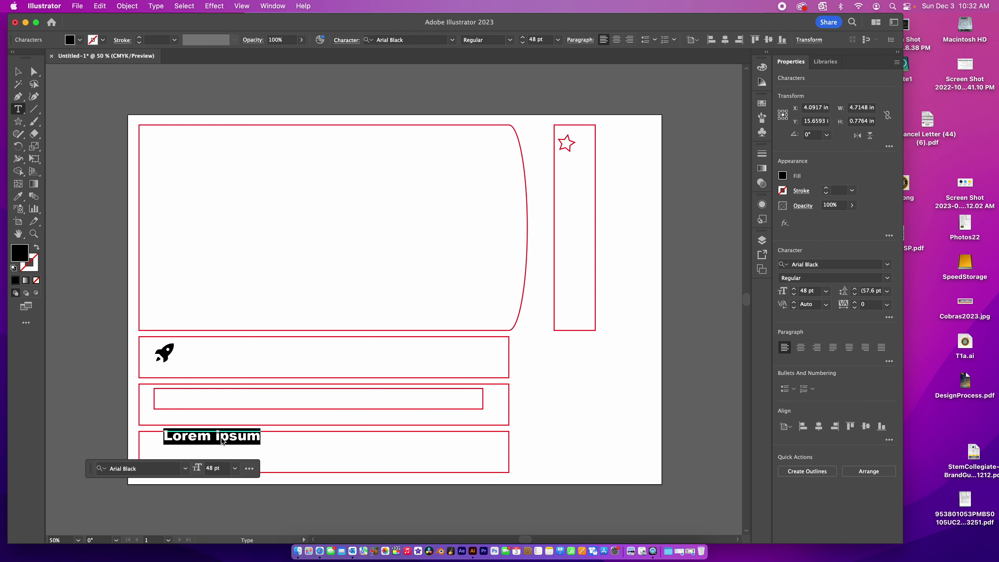
type("Gala")
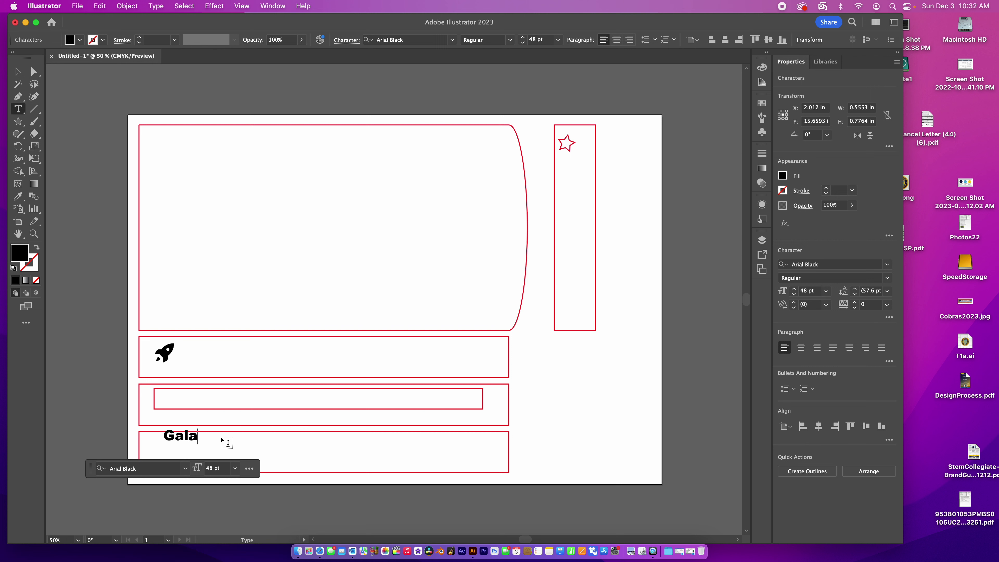
type("xy Pinball")
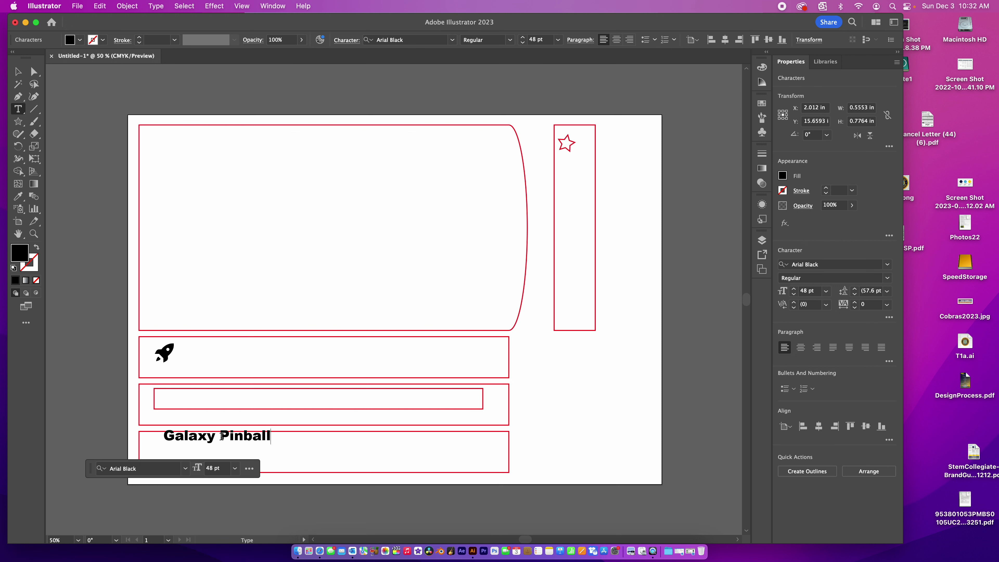
type(" Quest")
key("Escape")
Step: Move the title inside the lowest strip, near its centre, convert the text to outlines and deselect it
left_click_drag(235, 445, 298, 452)
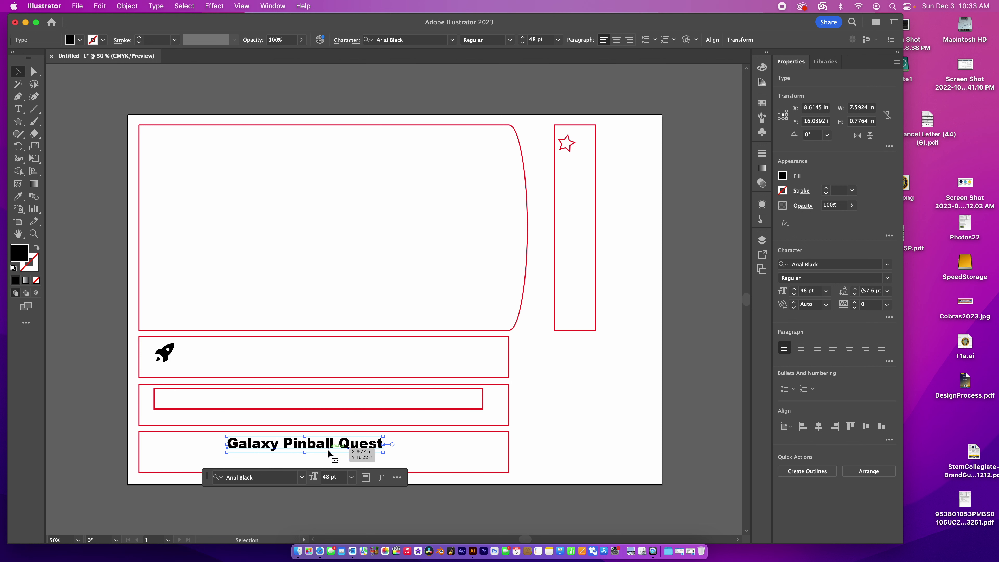
left_click(156, 6)
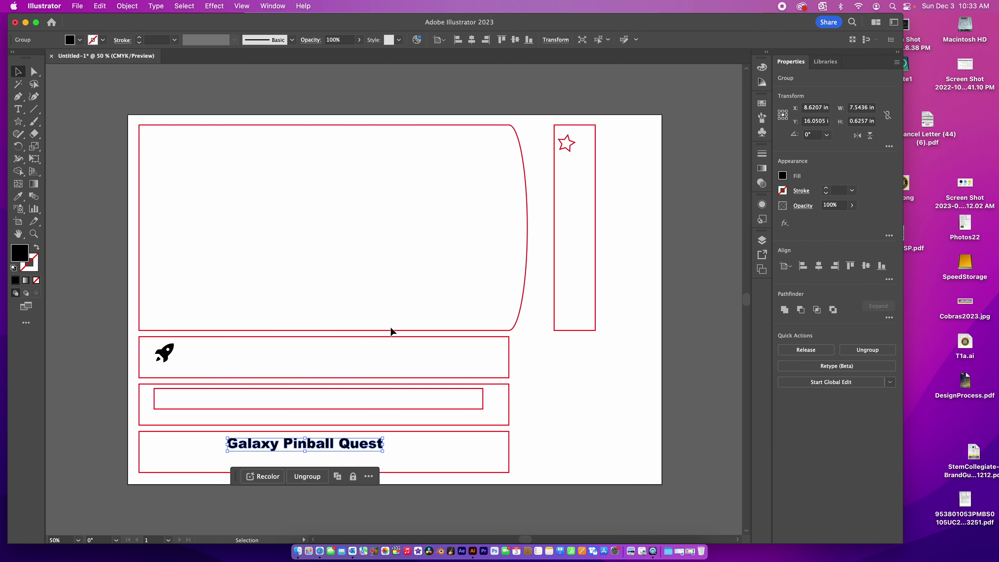
left_click(564, 383)
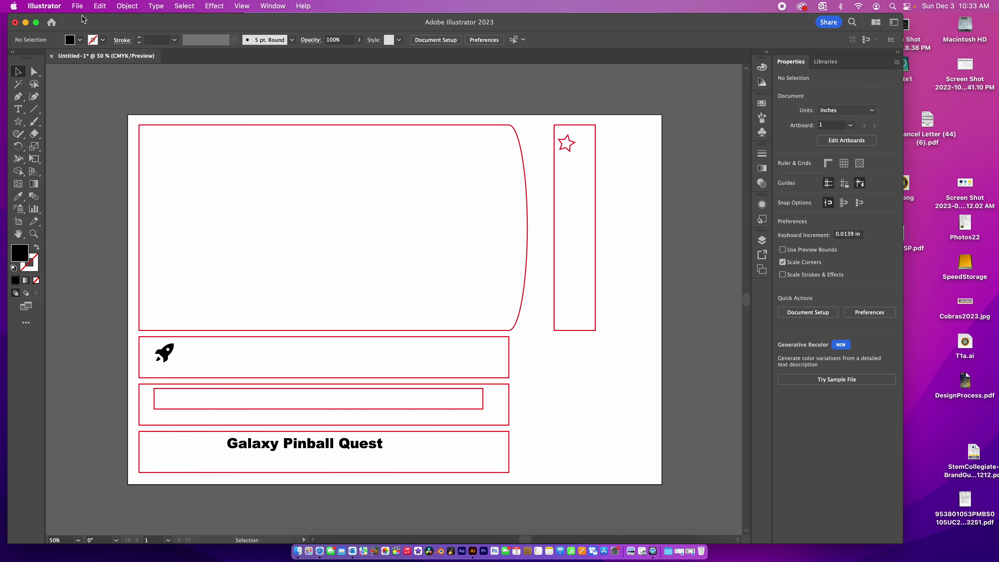
Step: Start saving the document under its current name to the Desktop, choosing SVG (svg) as the format
left_click(77, 6)
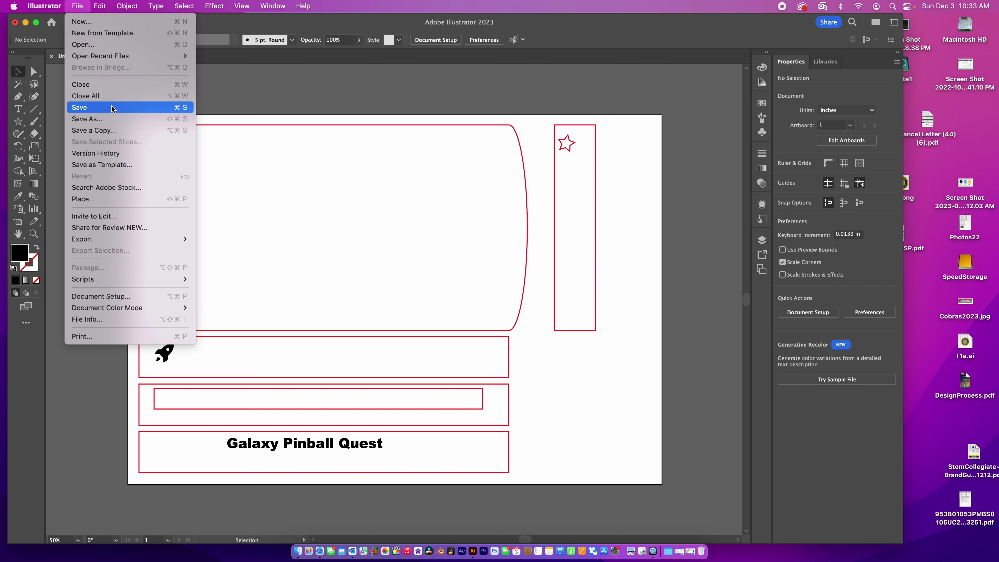
left_click(113, 120)
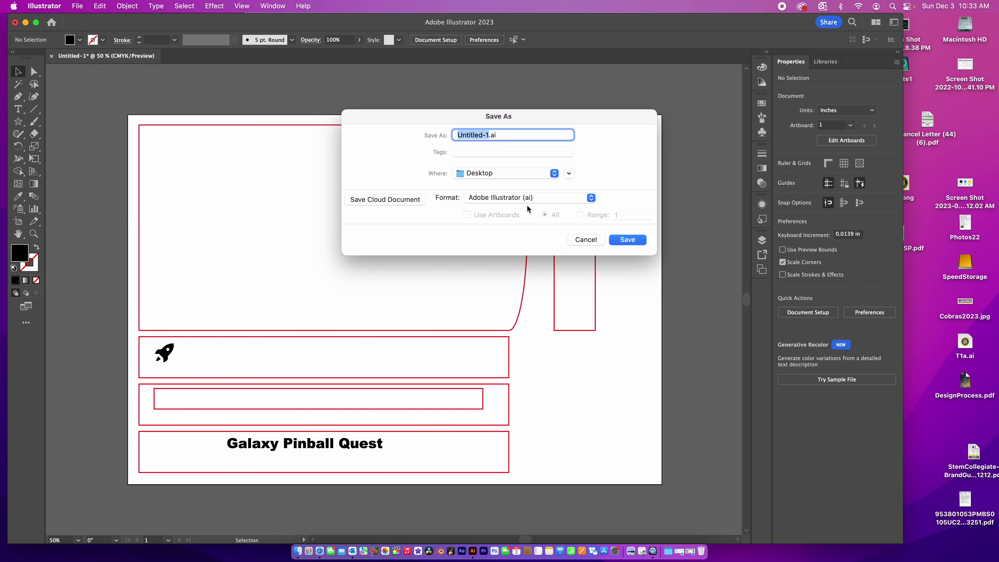
left_click(526, 199)
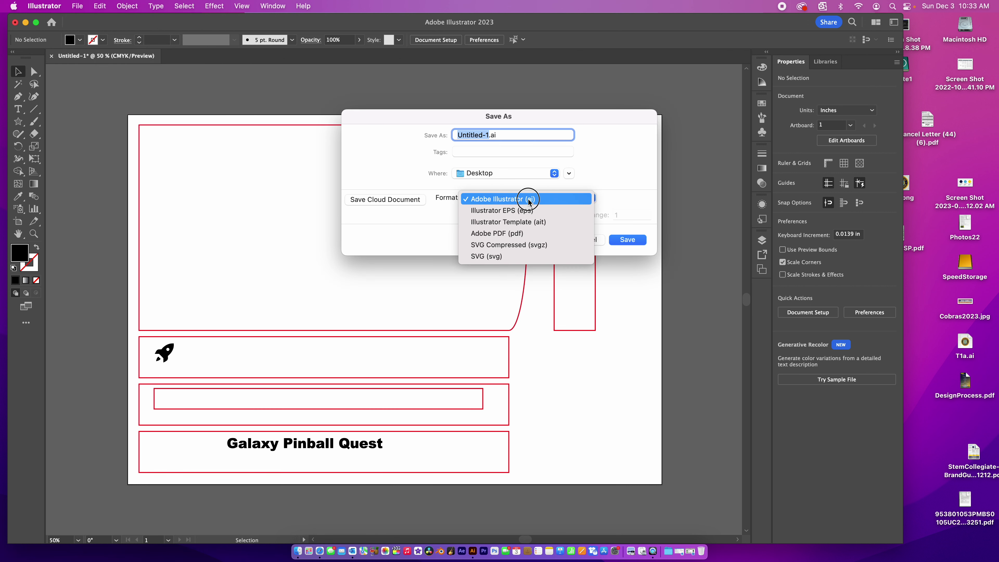
left_click(475, 257)
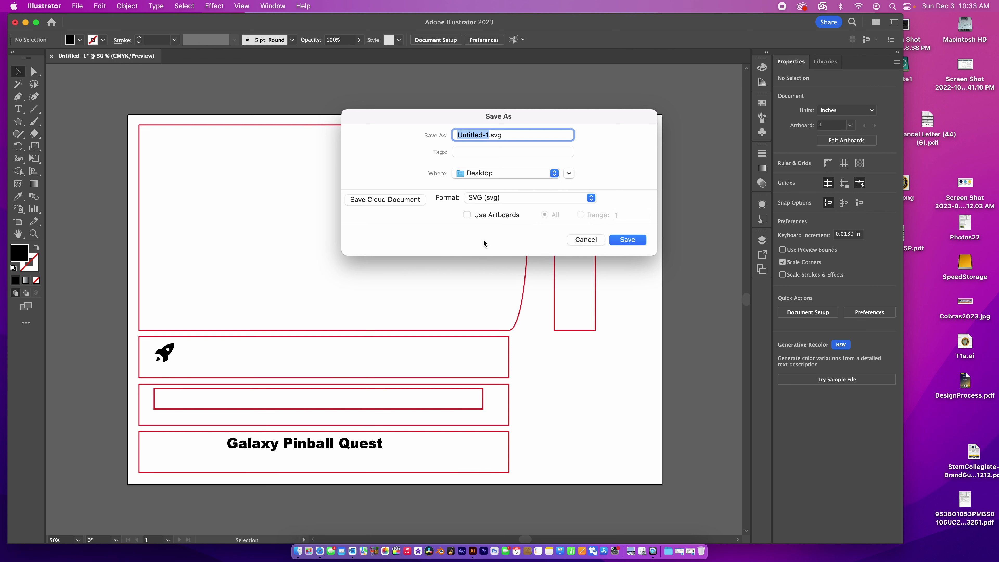